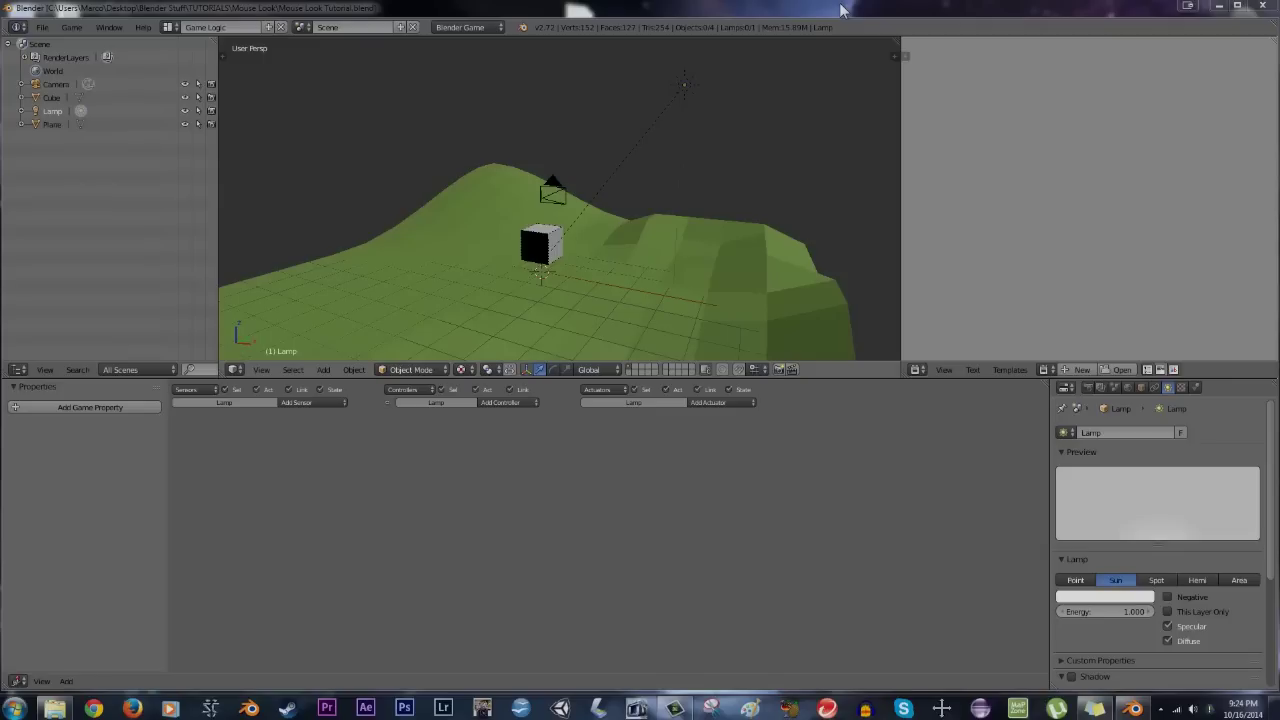
Examine the ground plane's game property and the cube's existing keyboard and collision logic bricks
mouse_move(560, 200)
middle_mouse_down()
mouse_move(568, 224)
mouse_move(574, 194)
mouse_move(450, 180)
mouse_move(510, 196)
mouse_move(531, 246)
mouse_move(480, 222)
mouse_move(590, 218)
mouse_move(575, 228)
mouse_move(553, 210)
mouse_move(595, 218)
mouse_move(640, 204)
mouse_move(569, 231)
mouse_move(484, 240)
mouse_move(578, 229)
middle_mouse_up()
scroll(560, 200, "up", 4)
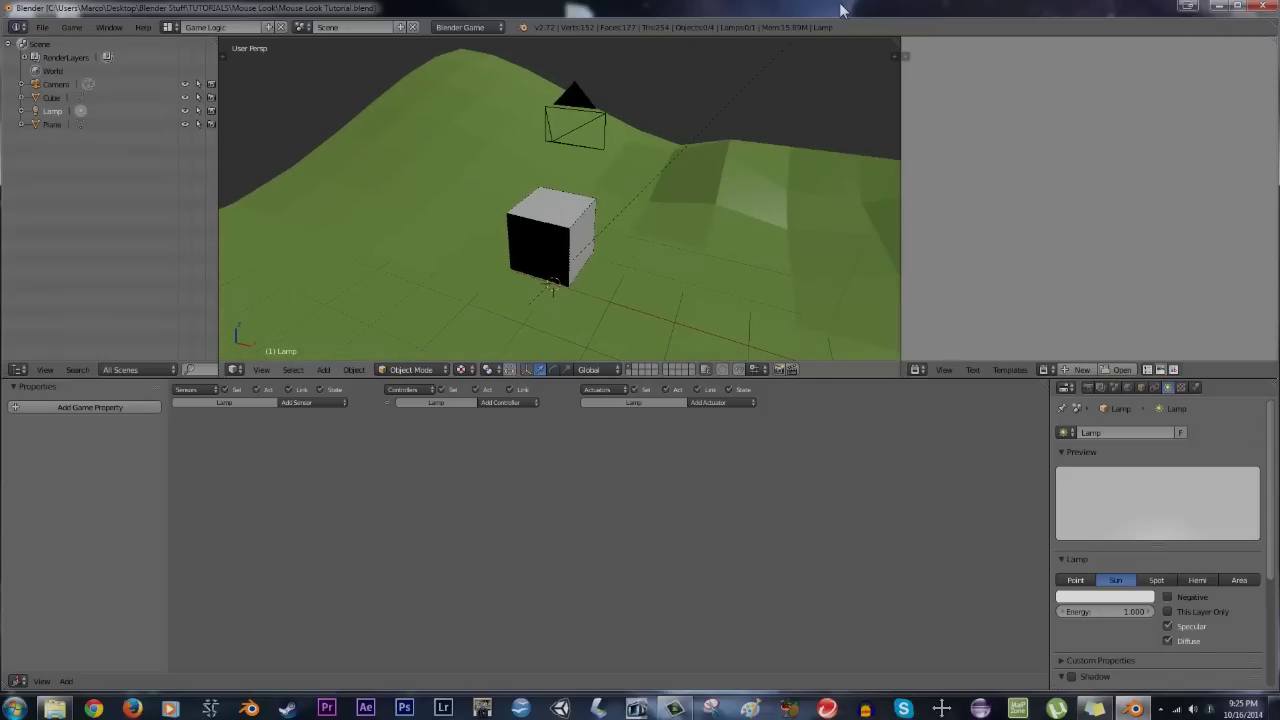
key("KP_6")
key("KP_6")
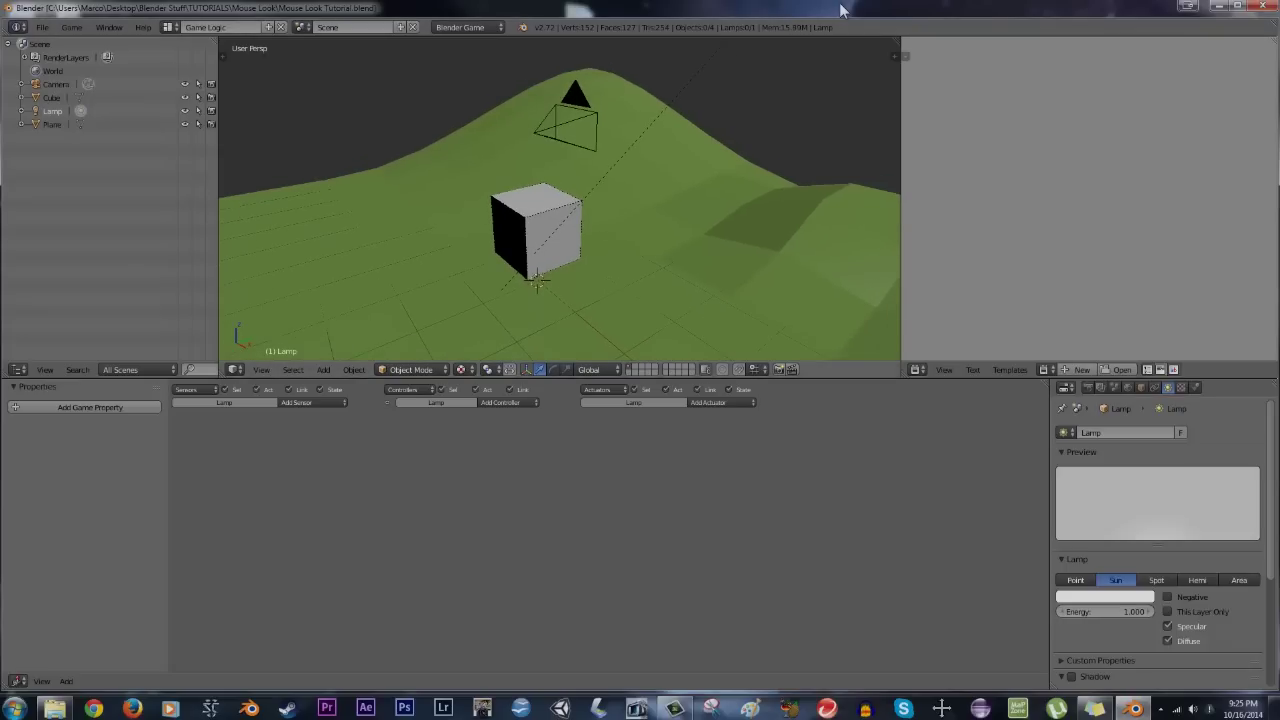
mouse_move(540, 230)
middle_mouse_down()
mouse_move(700, 238)
mouse_move(775, 258)
mouse_move(670, 230)
mouse_move(595, 268)
mouse_move(580, 236)
middle_mouse_up()
right_click(775, 258)
scroll(775, 258, "down", 6)
scroll(595, 268, "up", 7)
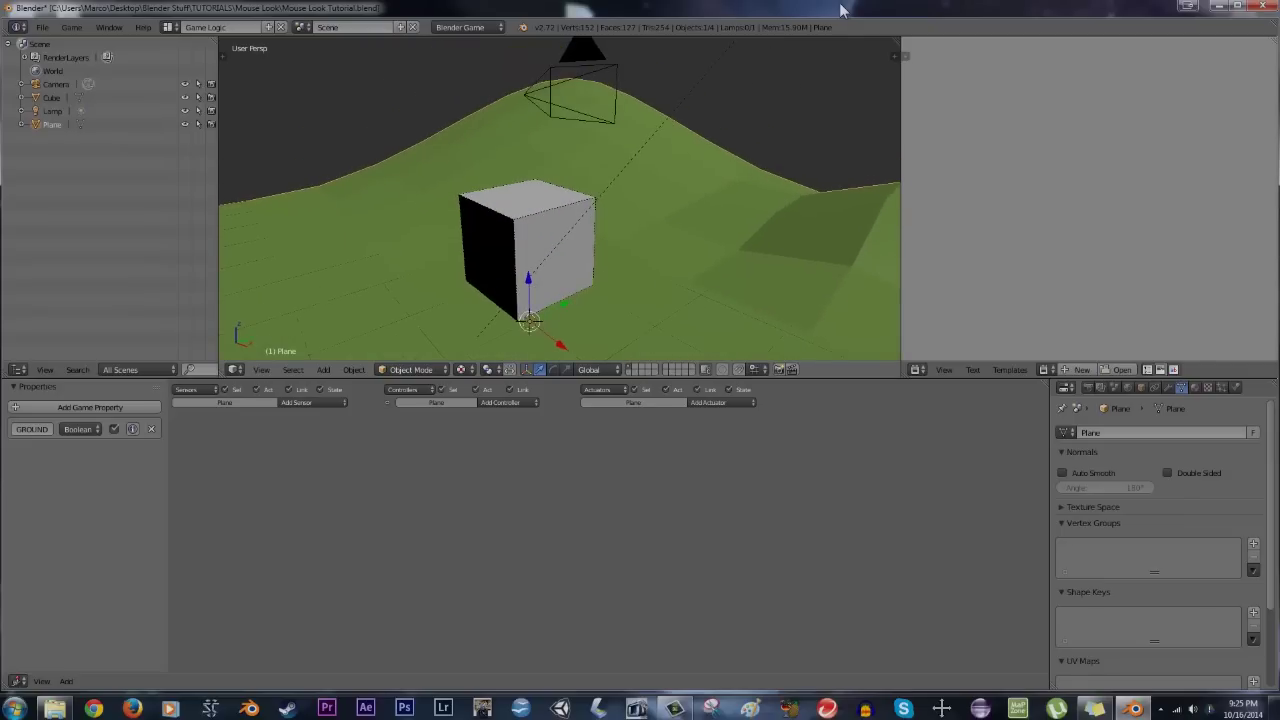
right_click(555, 245)
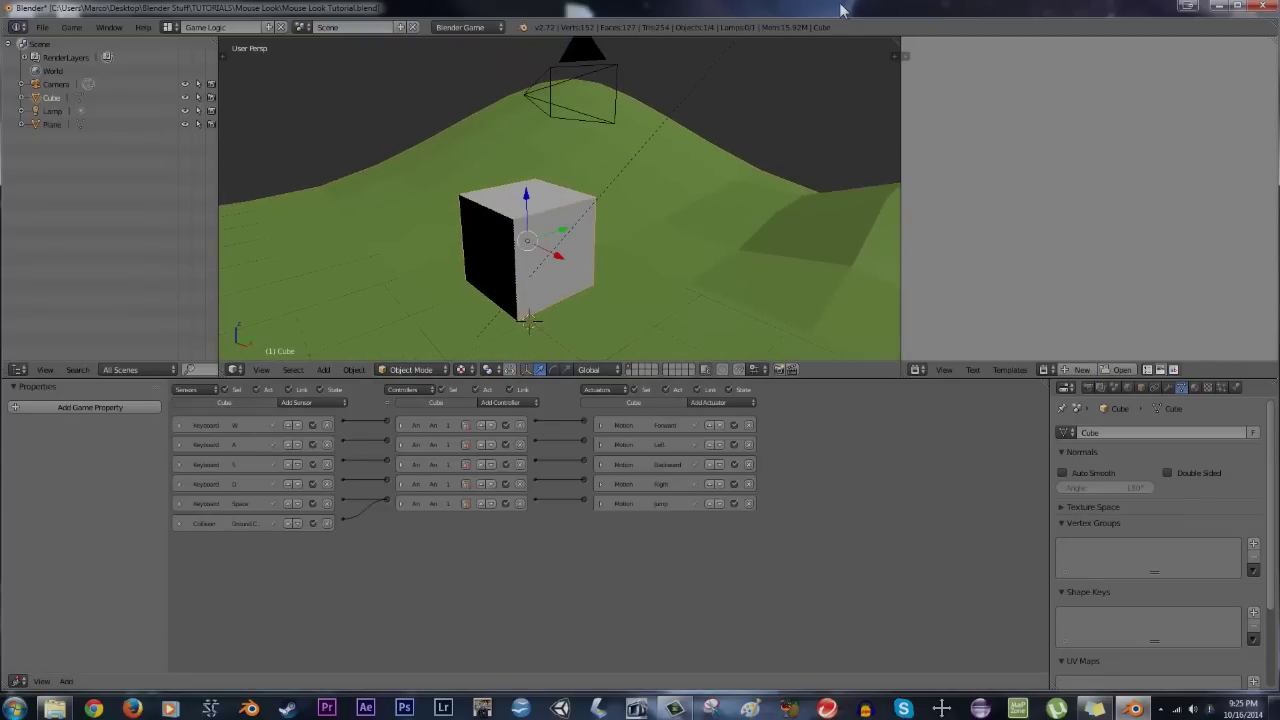
scroll(555, 245, "down", 7)
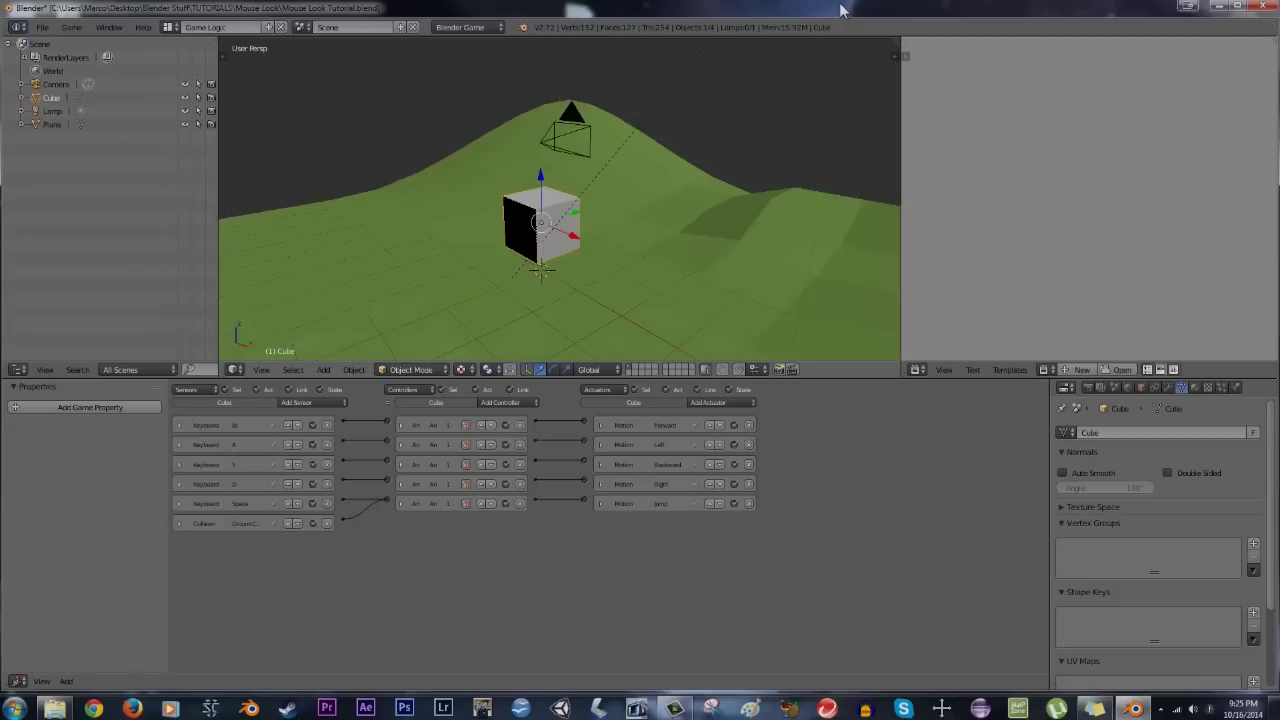
mouse_move(555, 245)
middle_mouse_down()
mouse_move(600, 285)
mouse_move(612, 278)
middle_mouse_up()
scroll(560, 200, "down", 1)
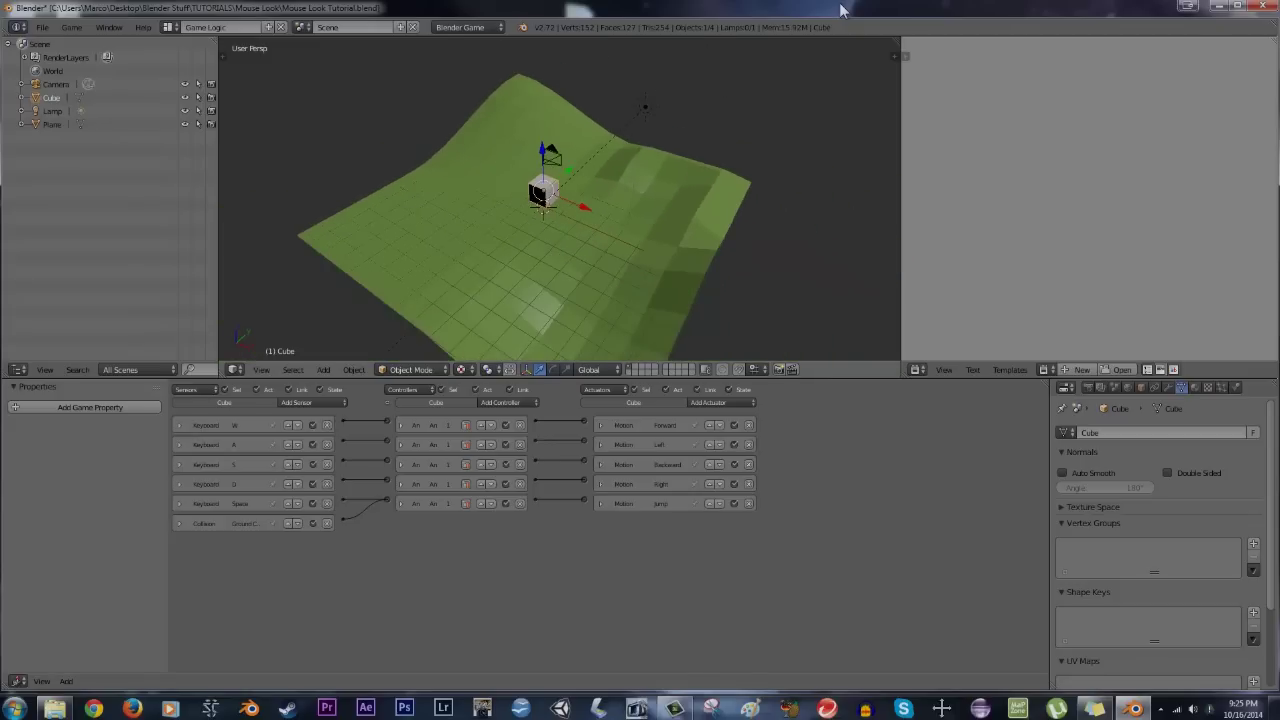
Run the game in the viewport, test the cube's directional movement and jump, and end the game
key("p")
key("d")
key("w")
key("space")
key("a")
key("d")
key("w")
key("a")
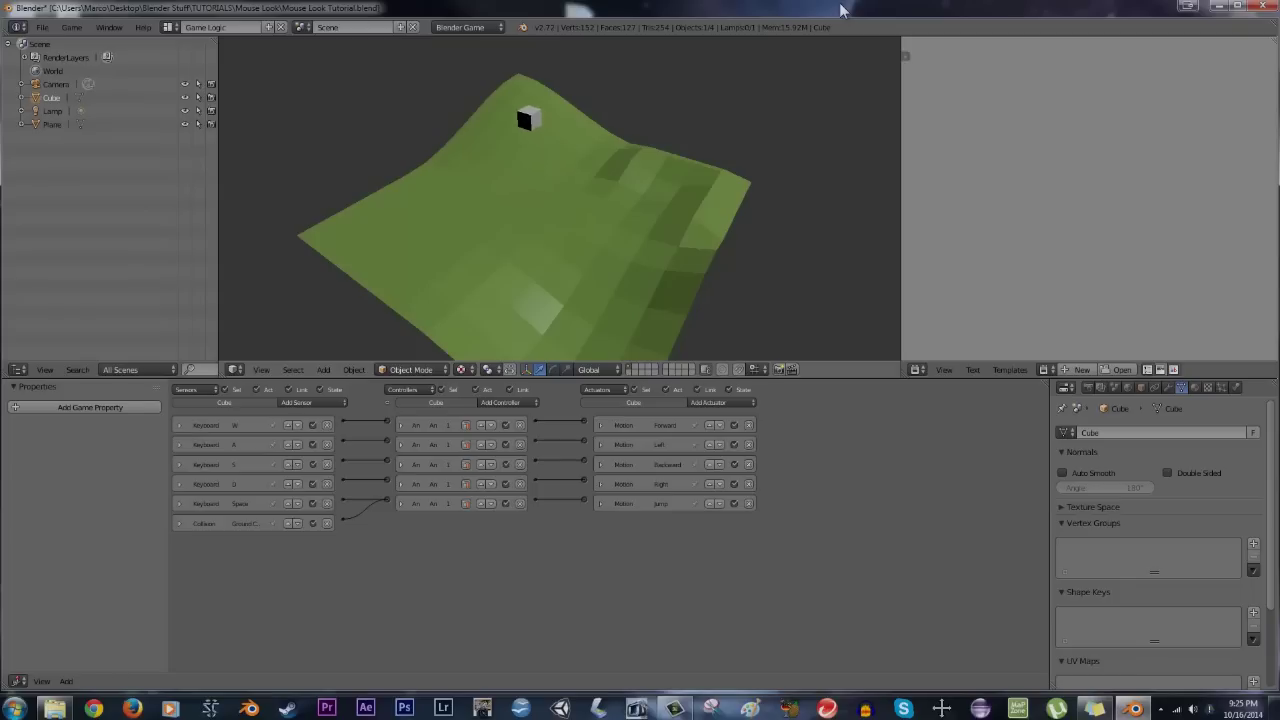
key("s")
key("w")
key("a")
key("d")
key("a")
key("s")
key("d")
key("w")
key("a")
key("Escape")
Add a Mouse sensor to the cube and set its mouse event to Movement
mouse_move(560, 200)
middle_mouse_down()
mouse_move(562, 170)
mouse_move(557, 220)
middle_mouse_up()
scroll(560, 198, "up", 4)
scroll(560, 220, "up", 4)
middle_click_drag(568, 282, 541, 251, "shift")
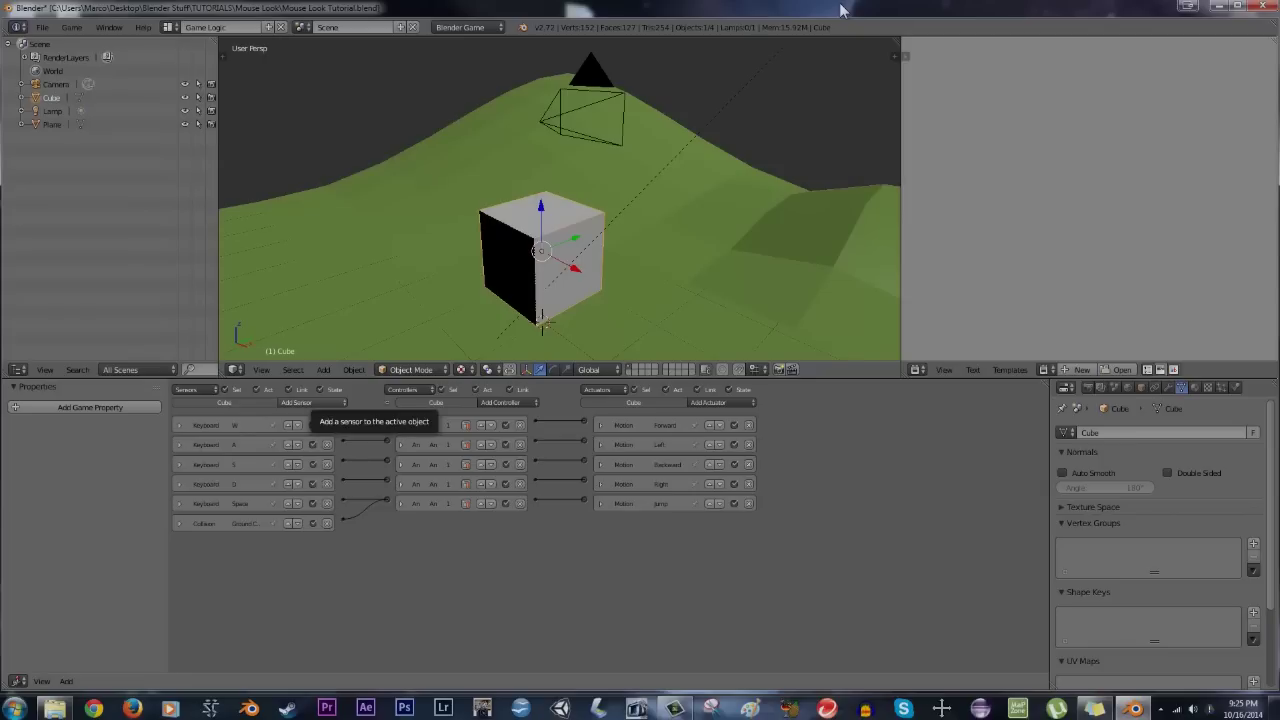
left_click(312, 402)
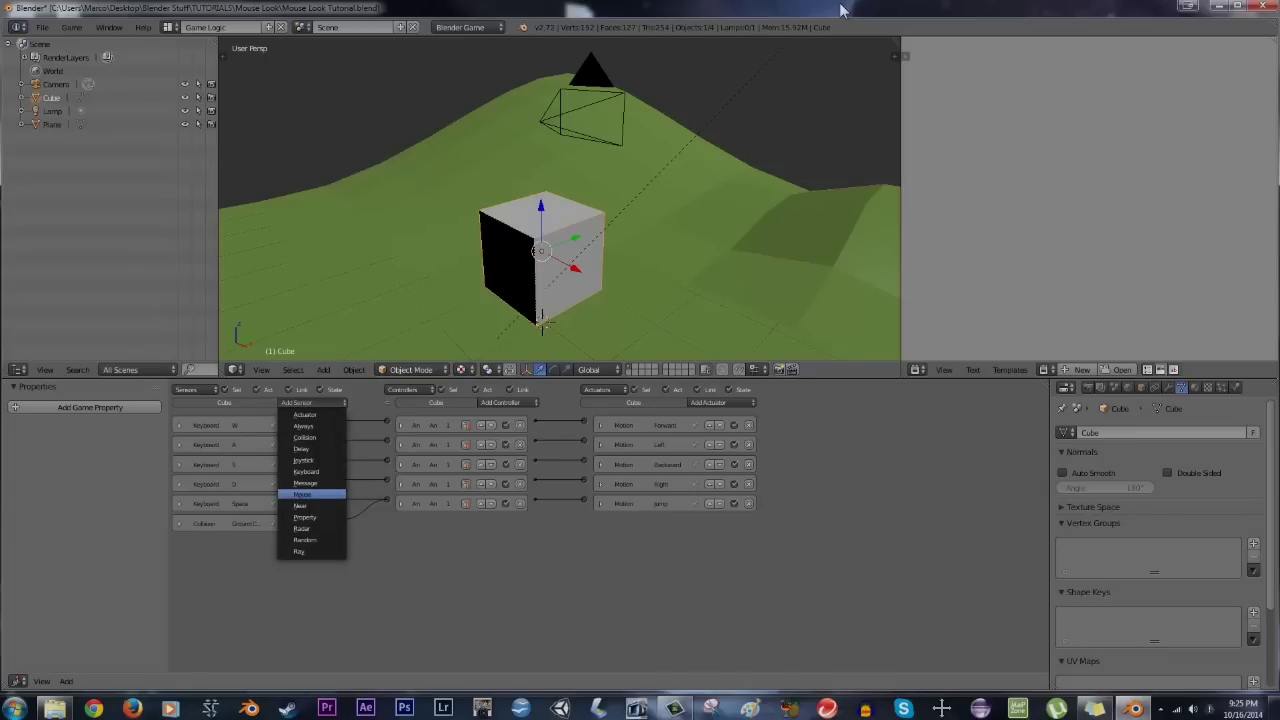
left_click(302, 494)
left_click(260, 577)
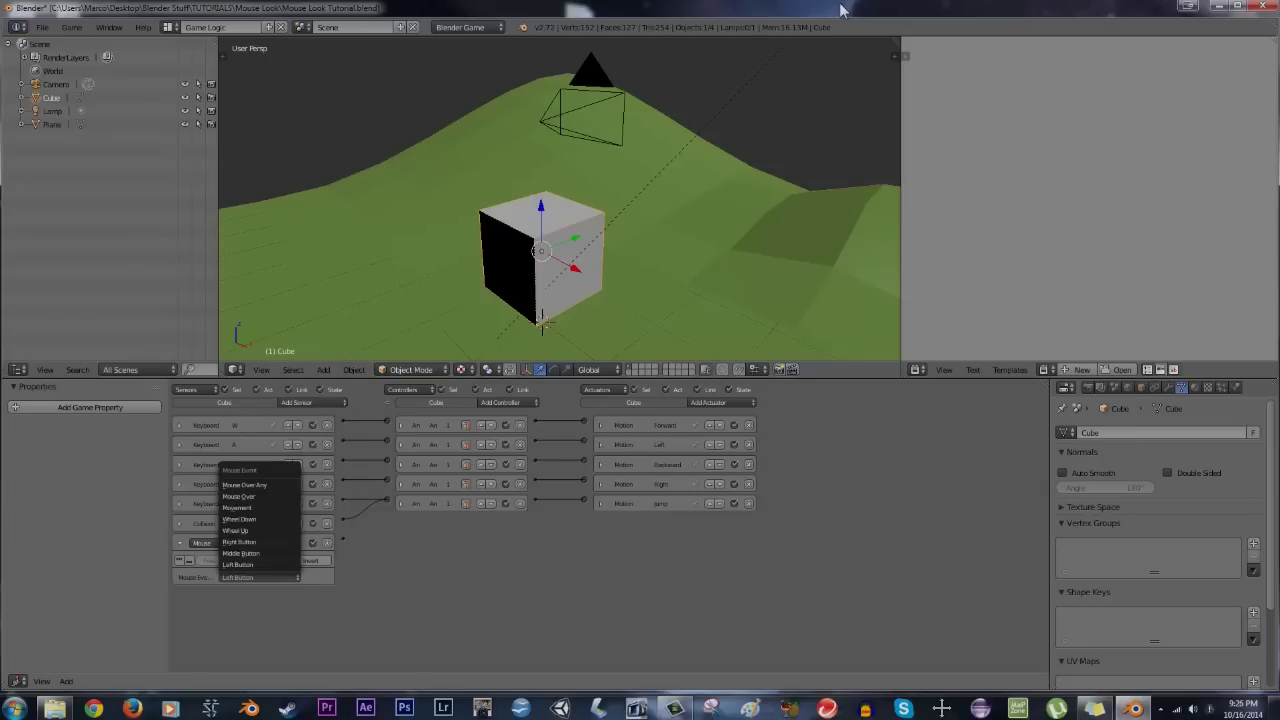
left_click(245, 507)
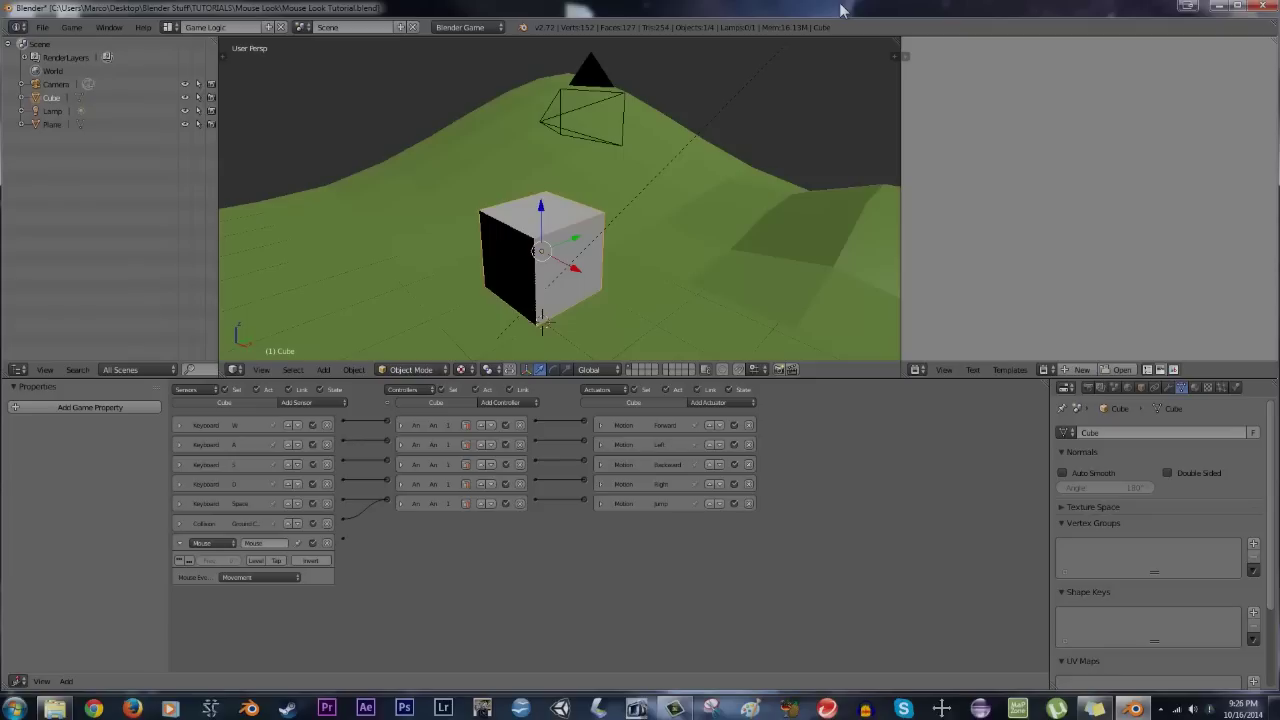
Add an And controller to the cube and link the Mouse sensor to it
left_click(510, 402)
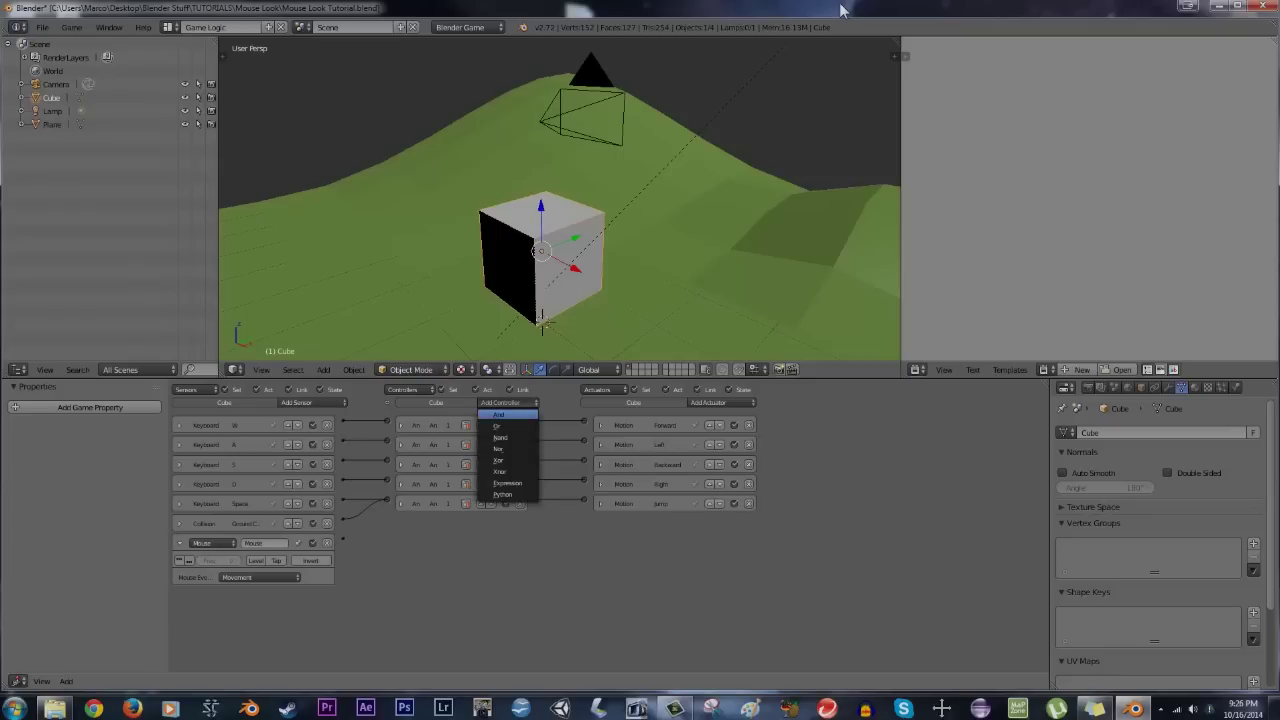
left_click(505, 414)
left_click_drag(342, 542, 398, 523)
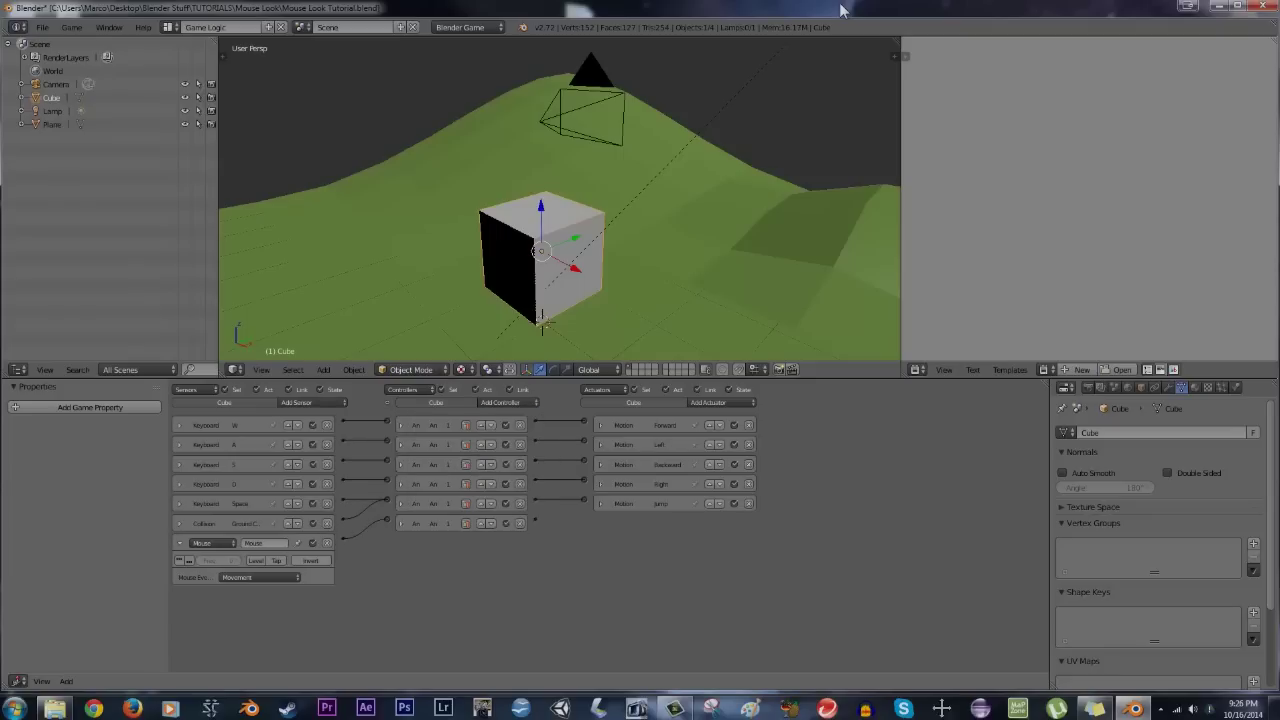
Add a Mouse actuator to the cube and set its mode to Look
left_click(722, 402)
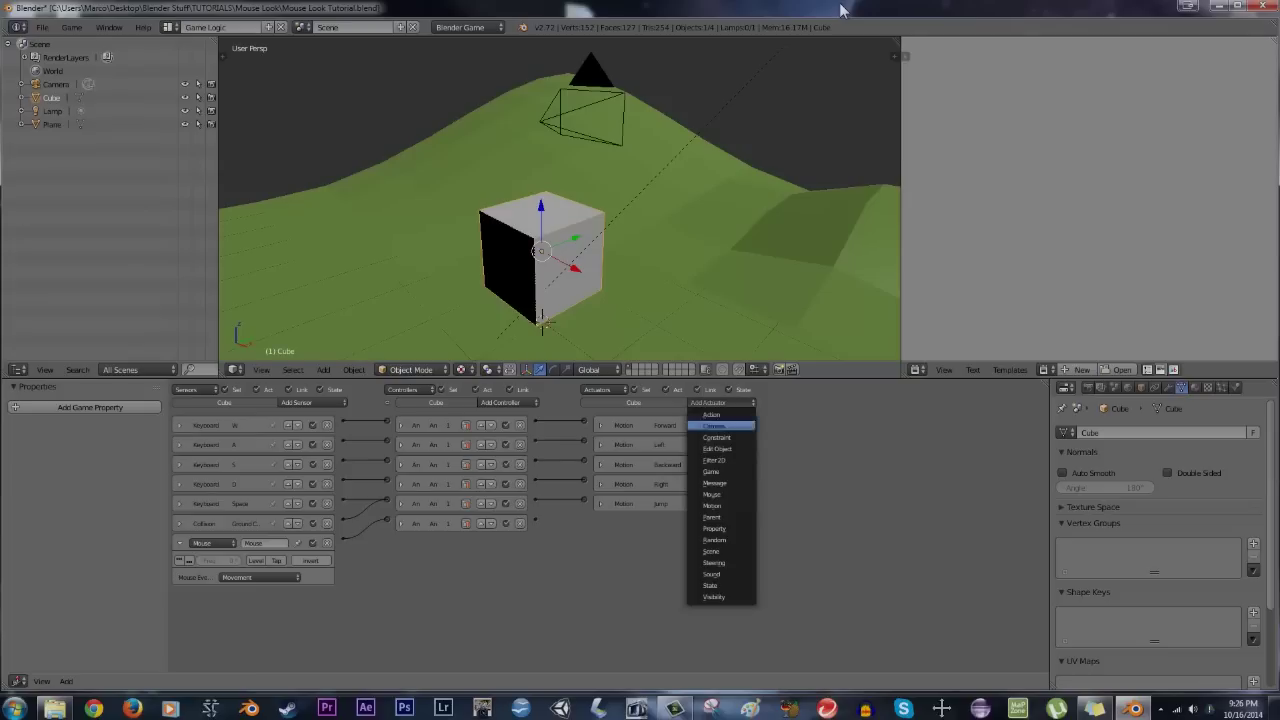
left_click(712, 494)
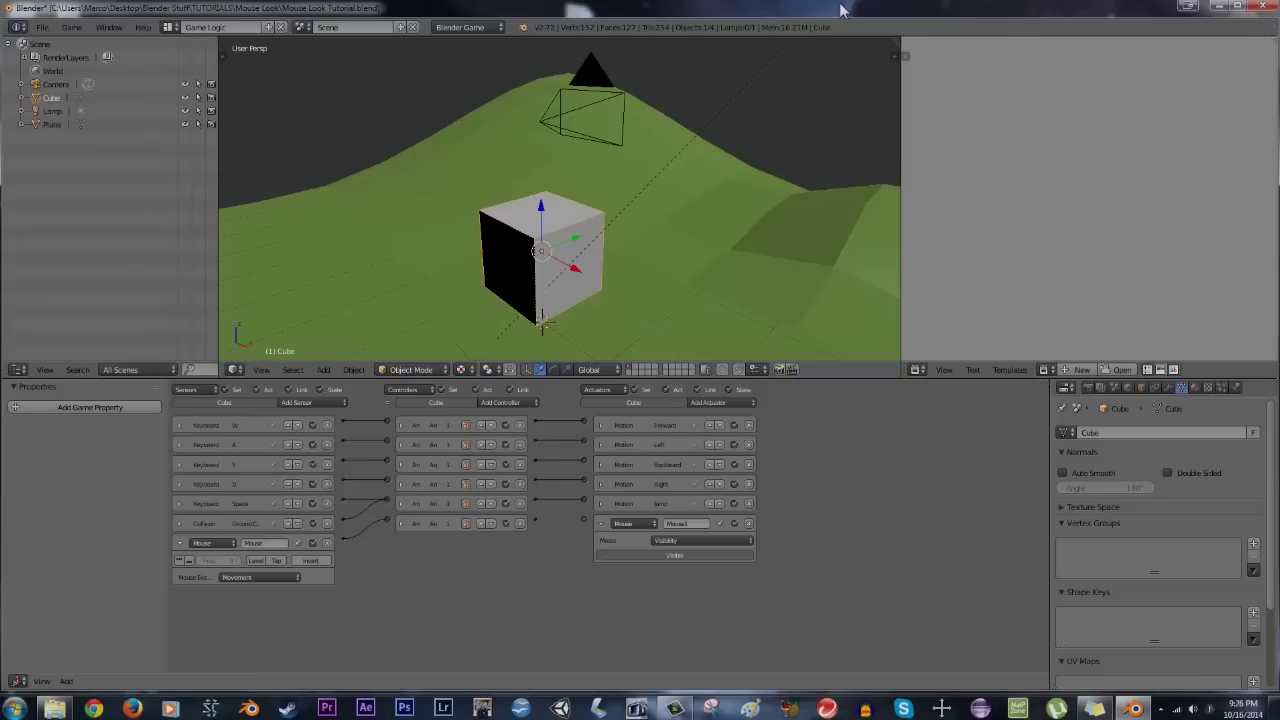
left_click(703, 540)
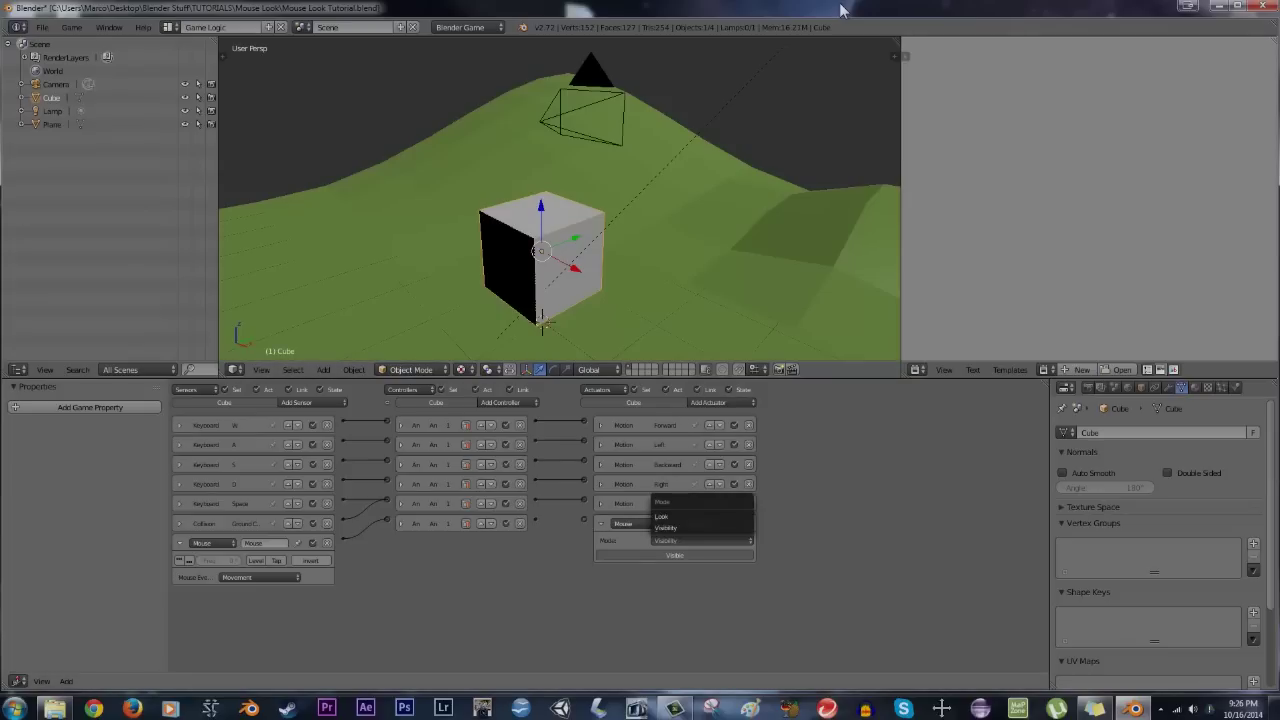
left_click(700, 517)
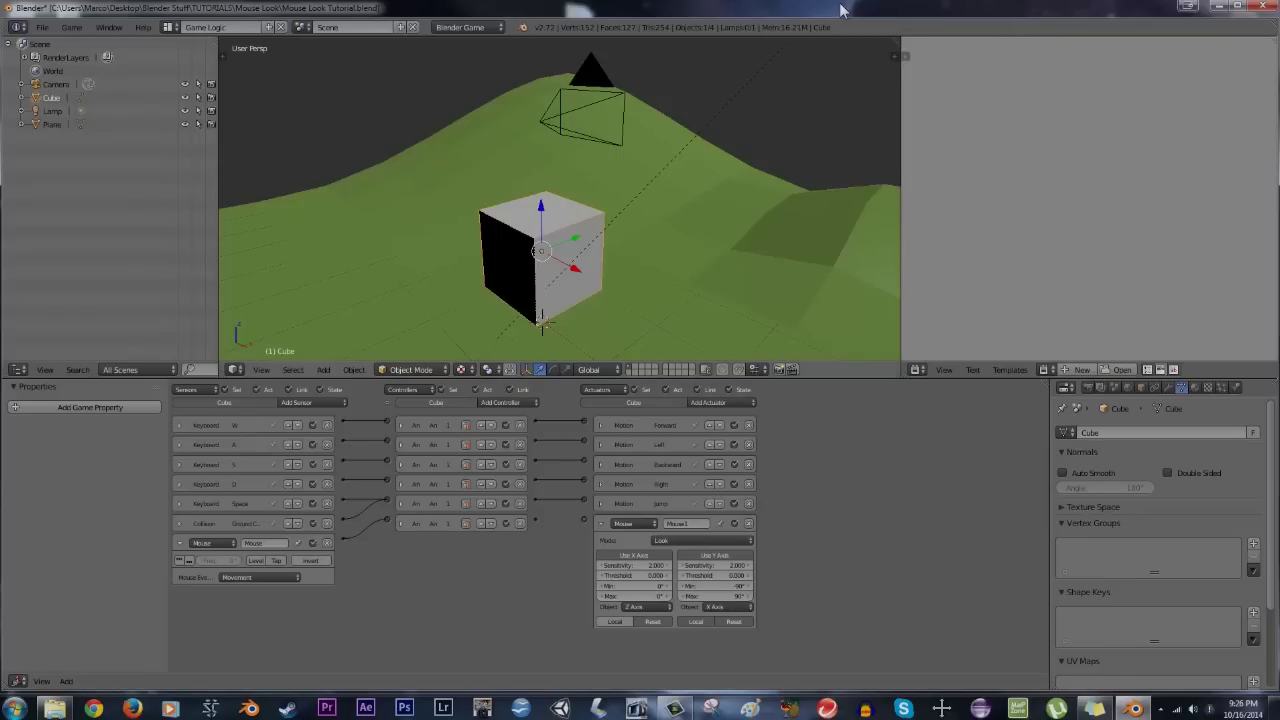
Select the camera and give it a Mouse actuator in Look mode
right_click(592, 118)
right_click(592, 118)
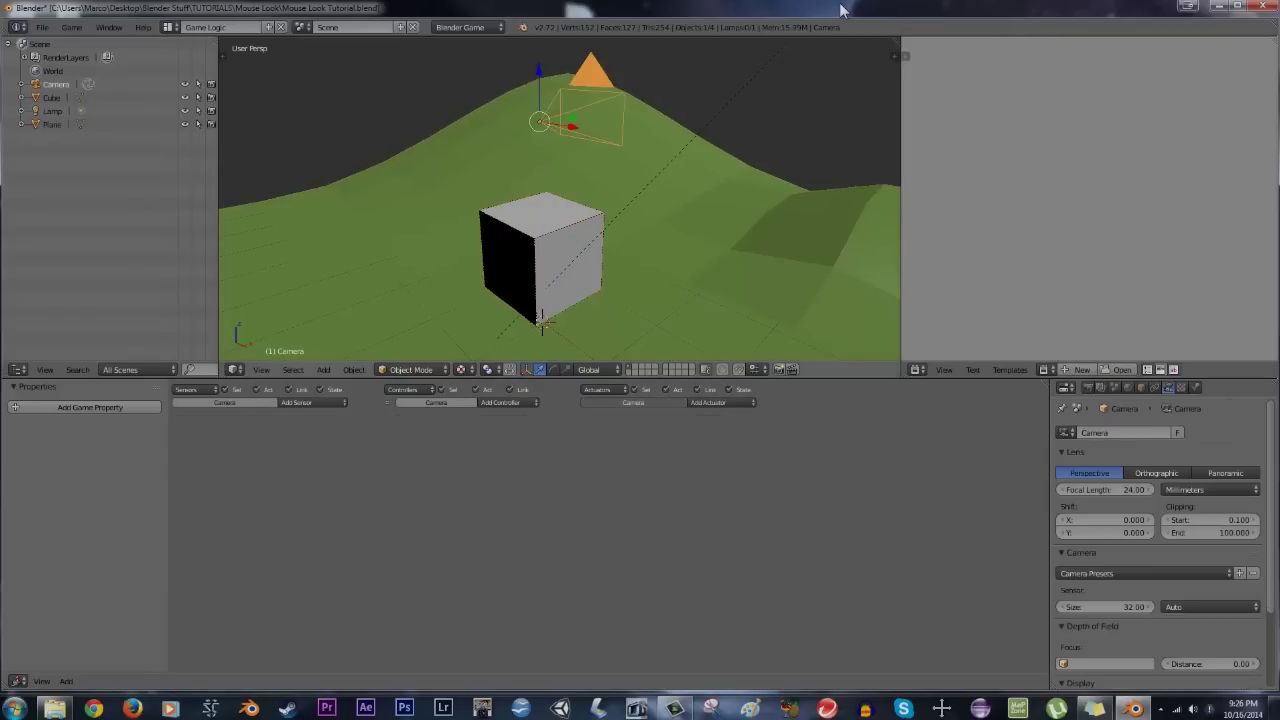
left_click(720, 402)
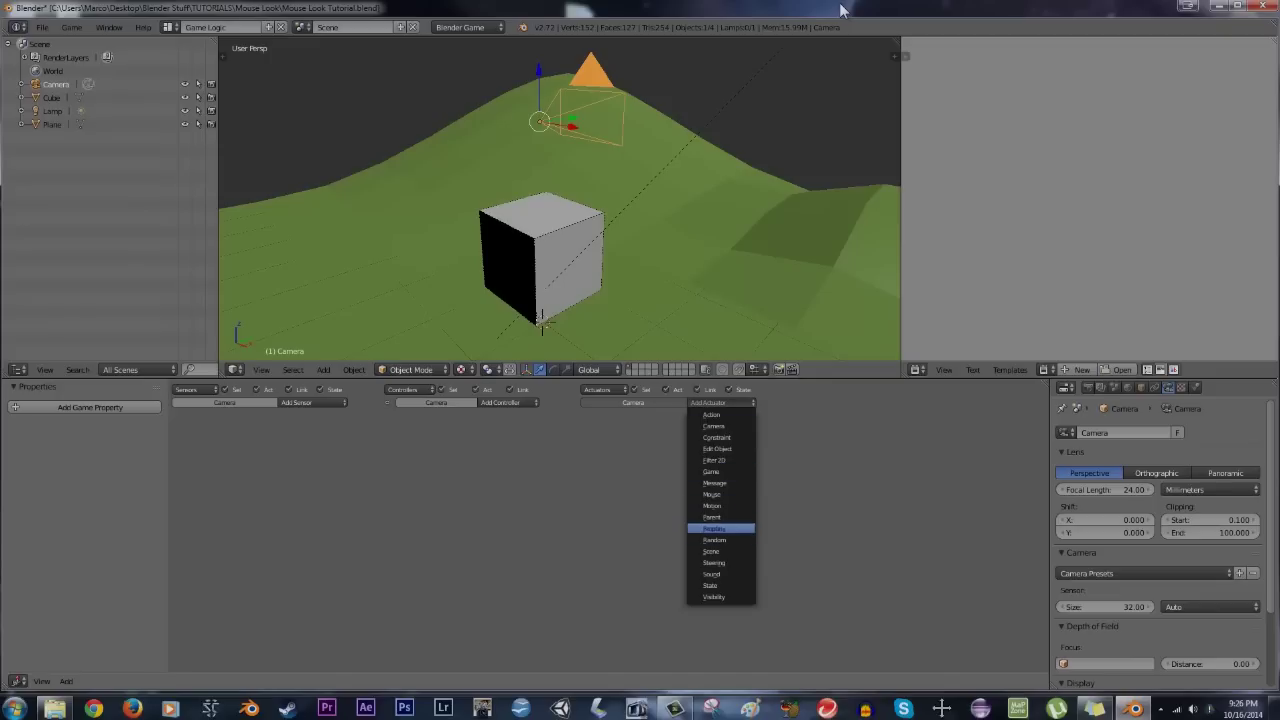
left_click(712, 494)
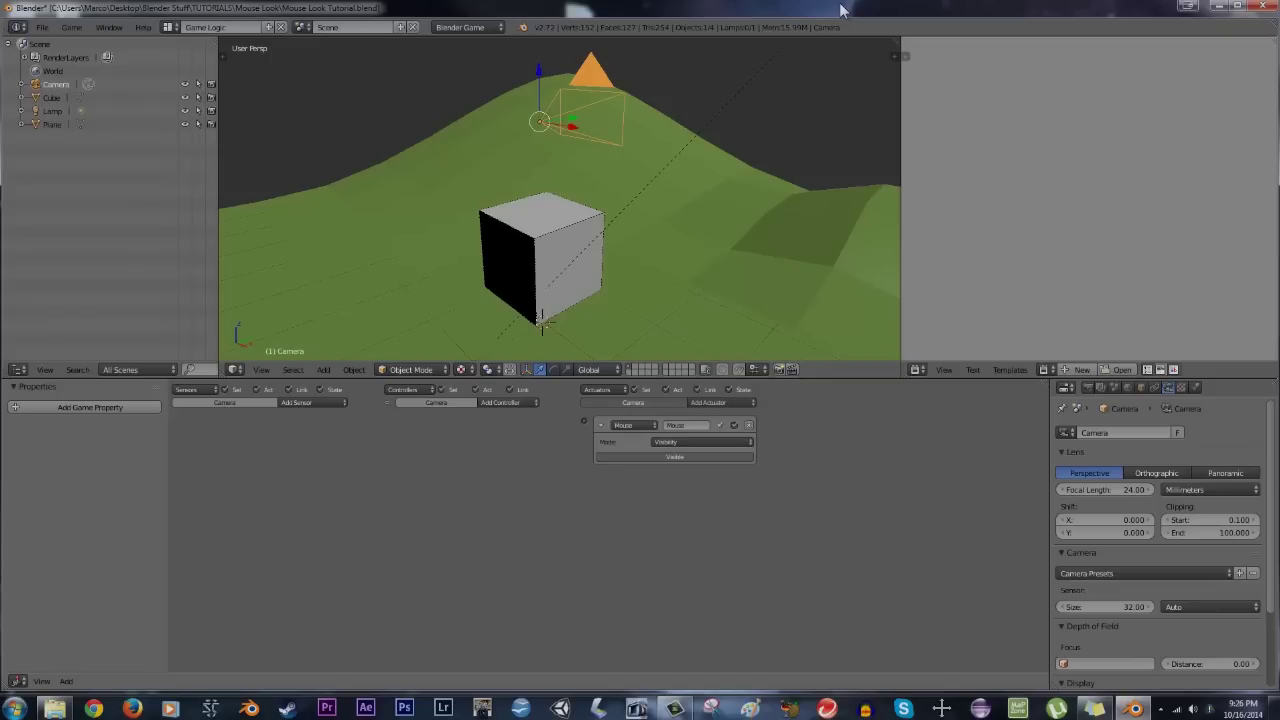
left_click(702, 442)
left_click(700, 418)
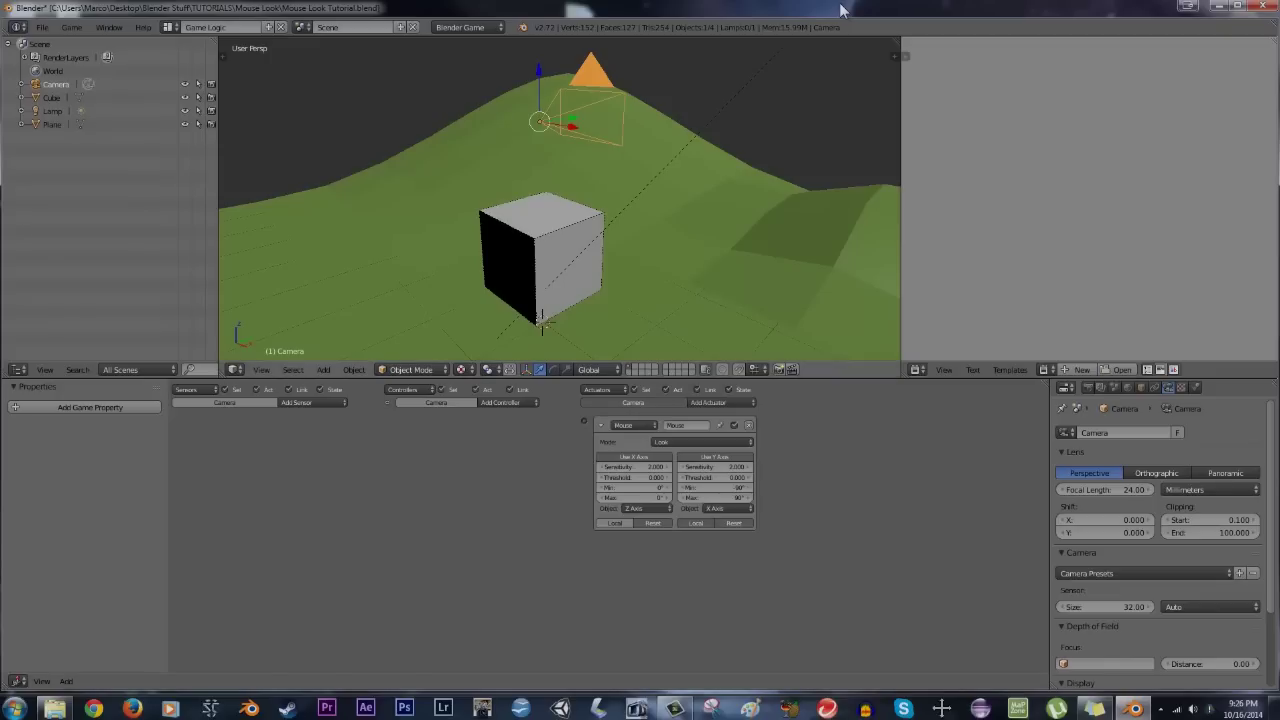
Parent the camera to the cube with the Object option
middle_click_drag(640, 260, 485, 211)
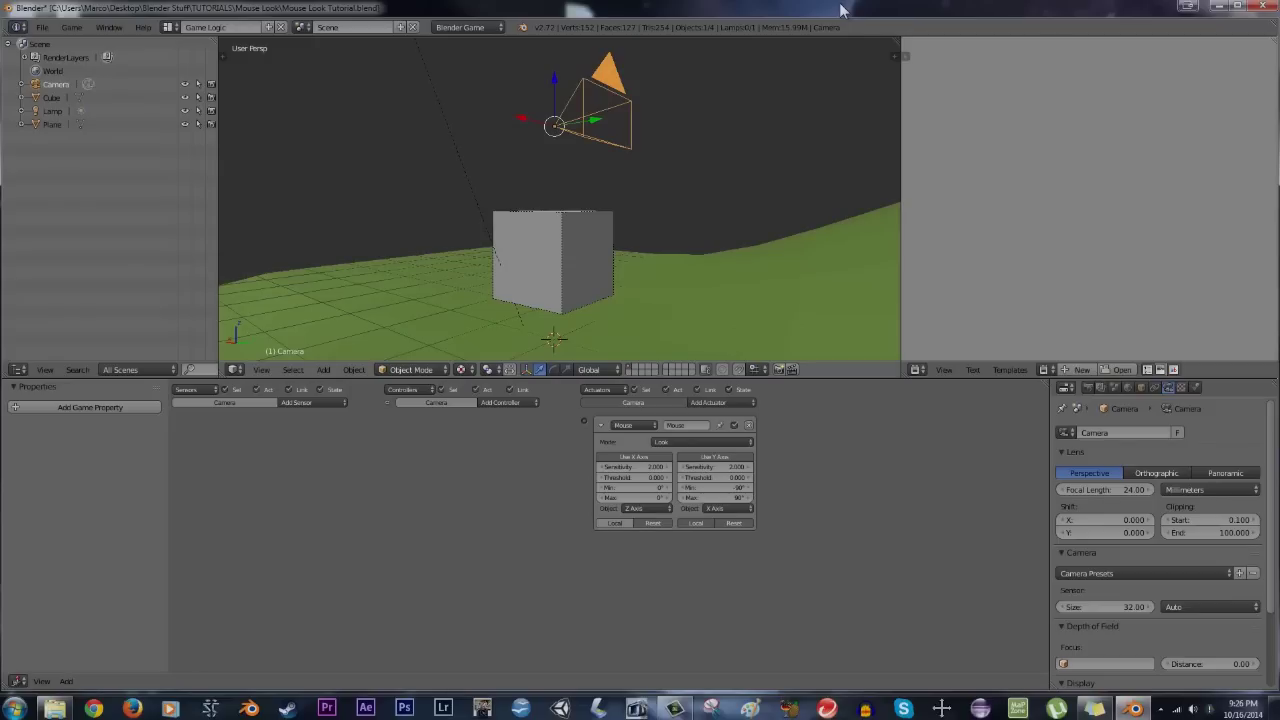
right_click(554, 256, "shift")
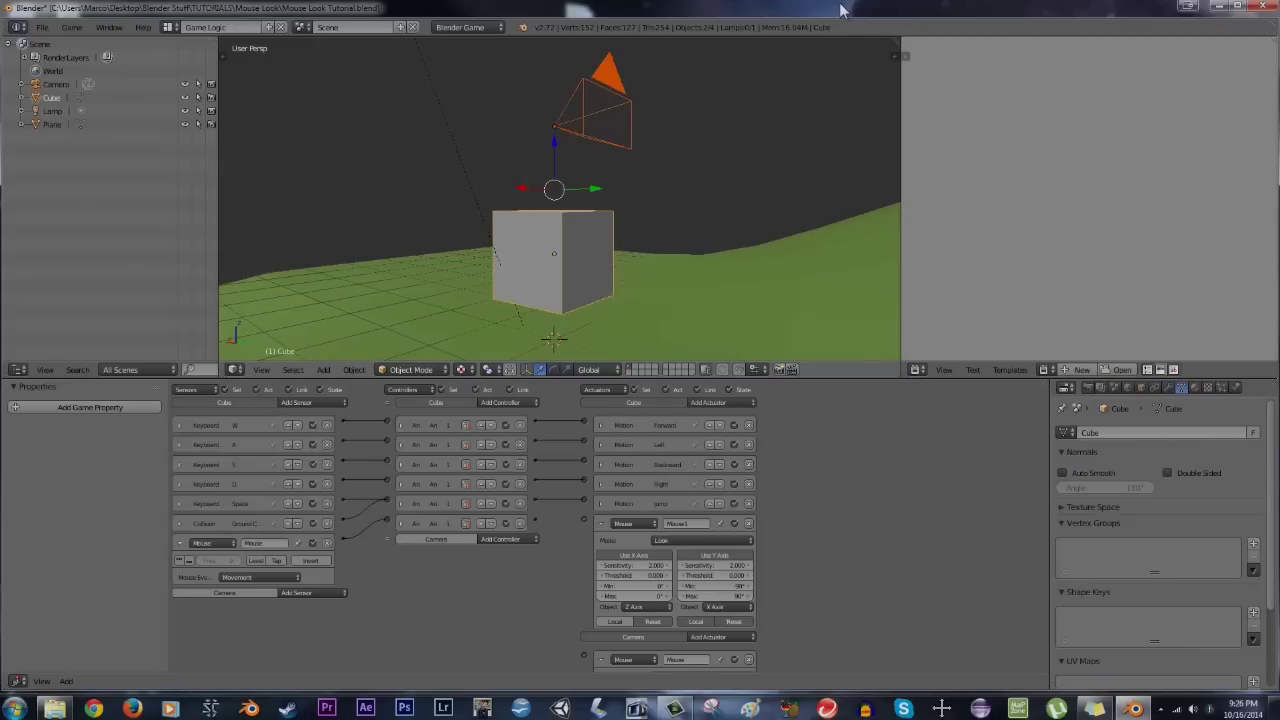
key("ctrl+p")
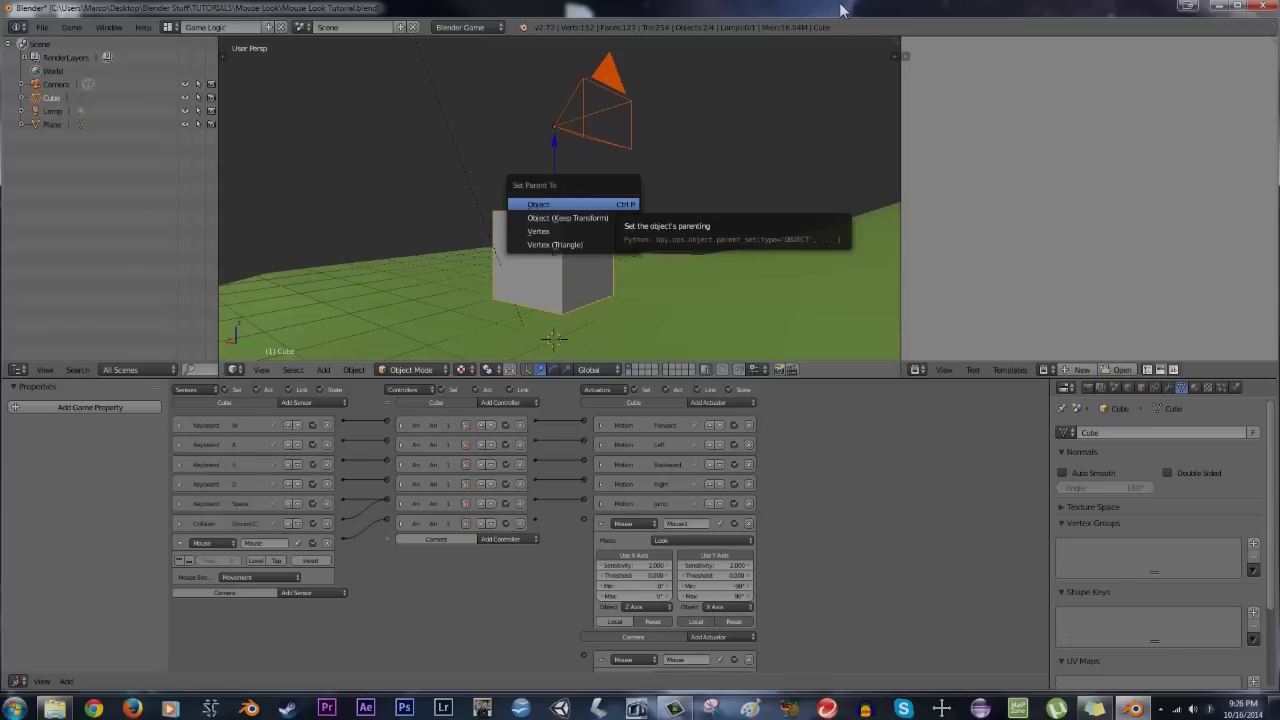
key("Return")
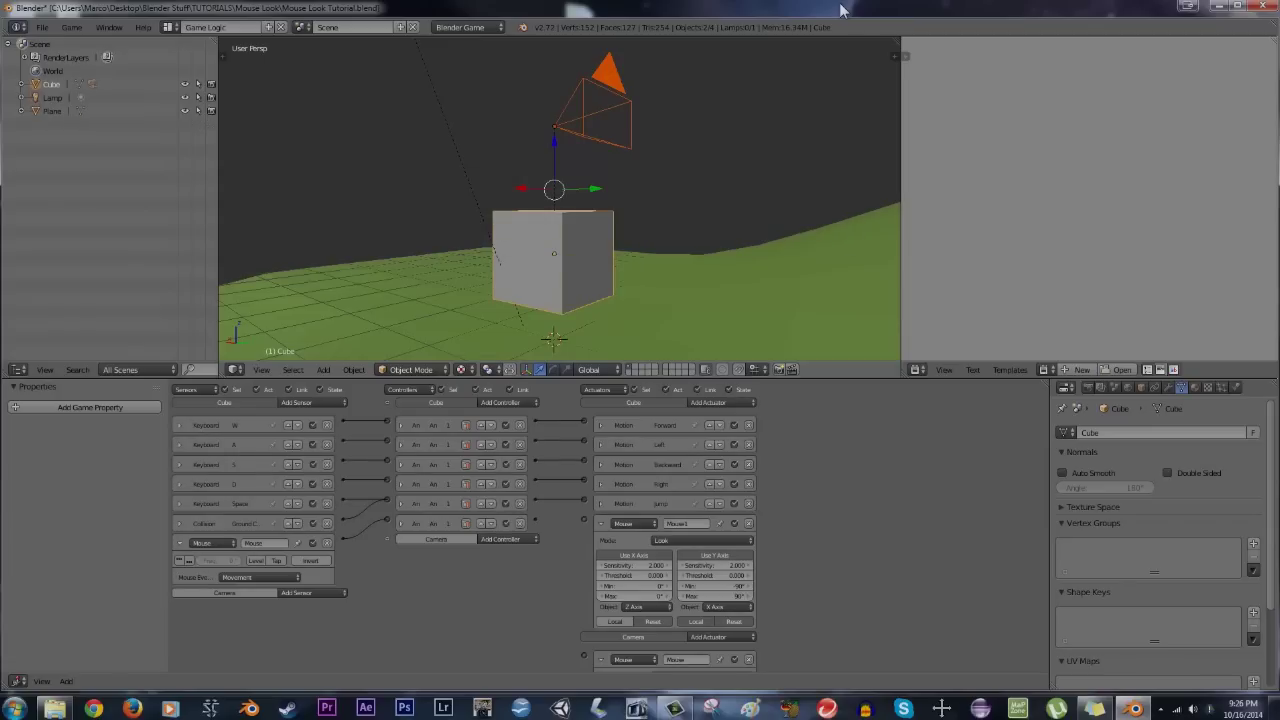
With cube and camera both selected, enlarge the logic area and link the mouse sensor's And controller to both objects' Mouse actuators
right_click(588, 115, "shift")
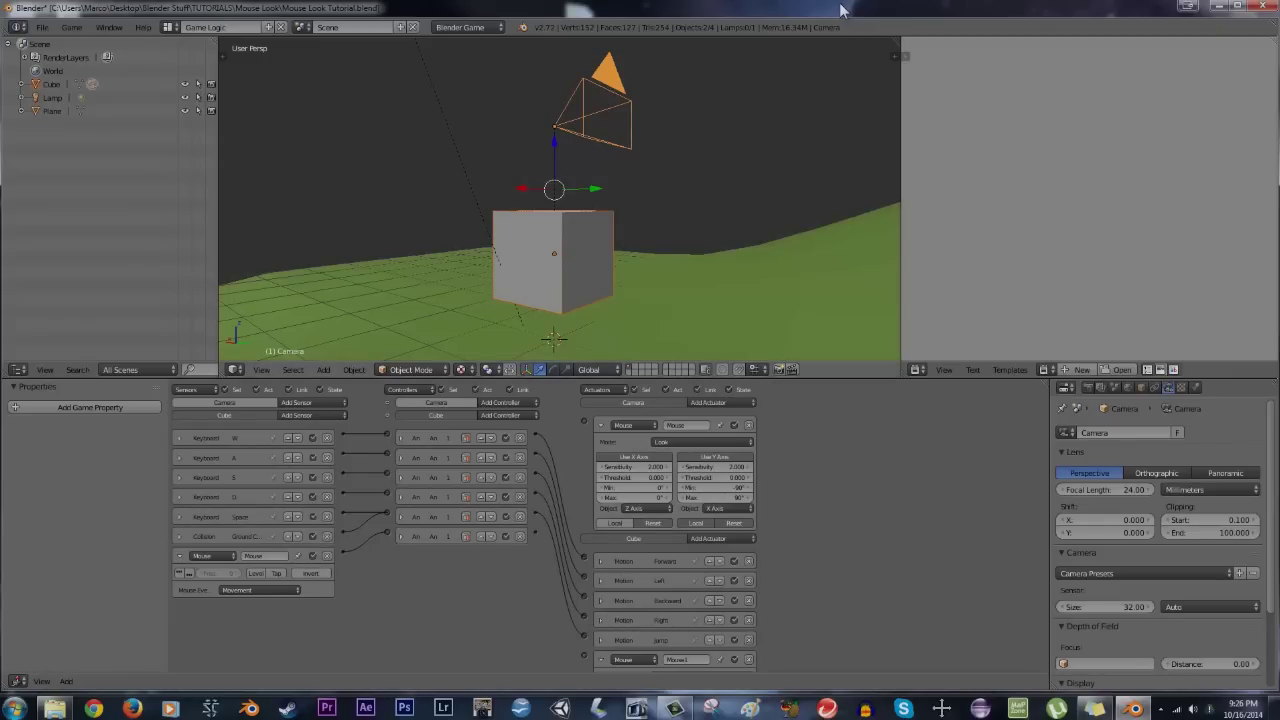
right_click(556, 256, "shift")
middle_click_drag(665, 560, 665, 474)
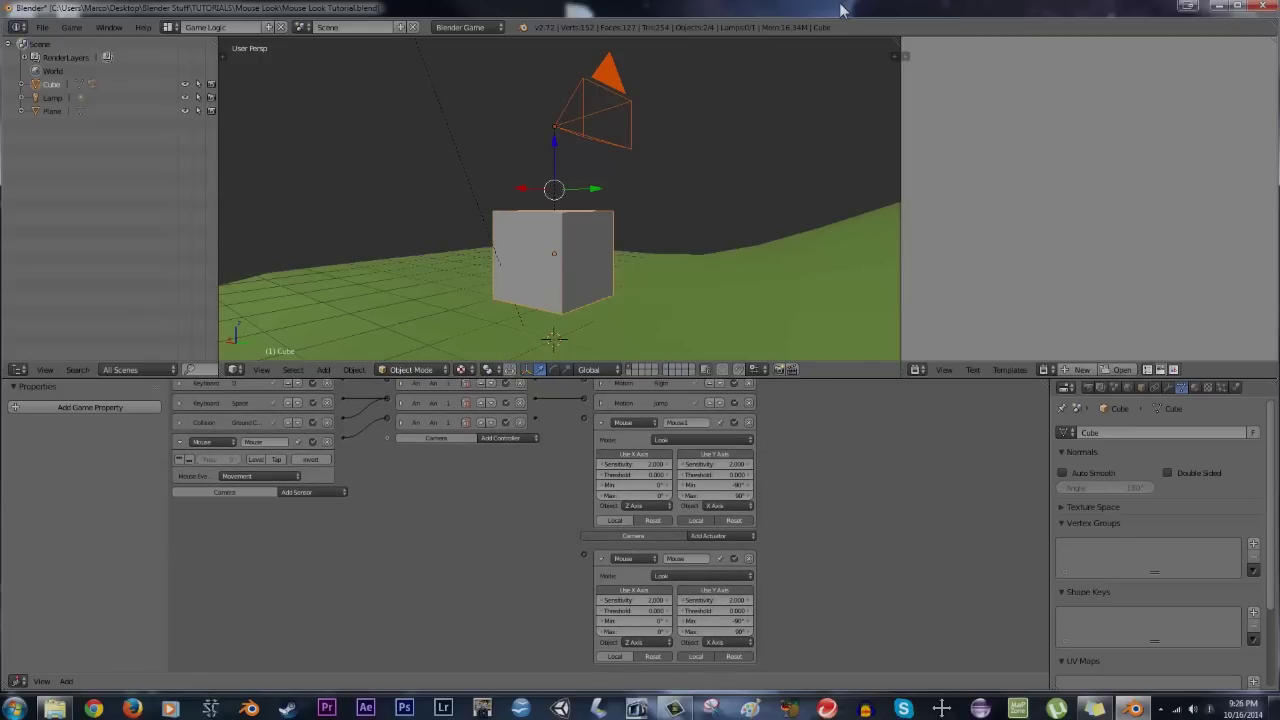
middle_click_drag(430, 490, 430, 592)
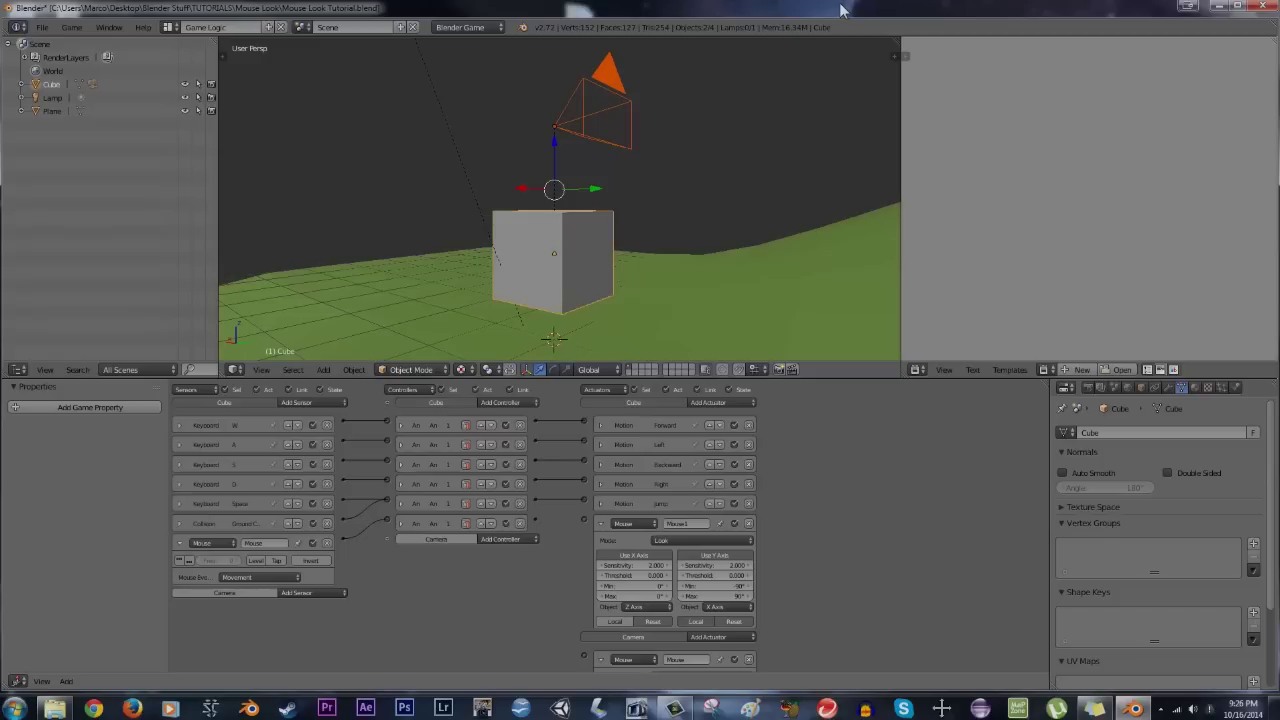
scroll(465, 525, "down", 3)
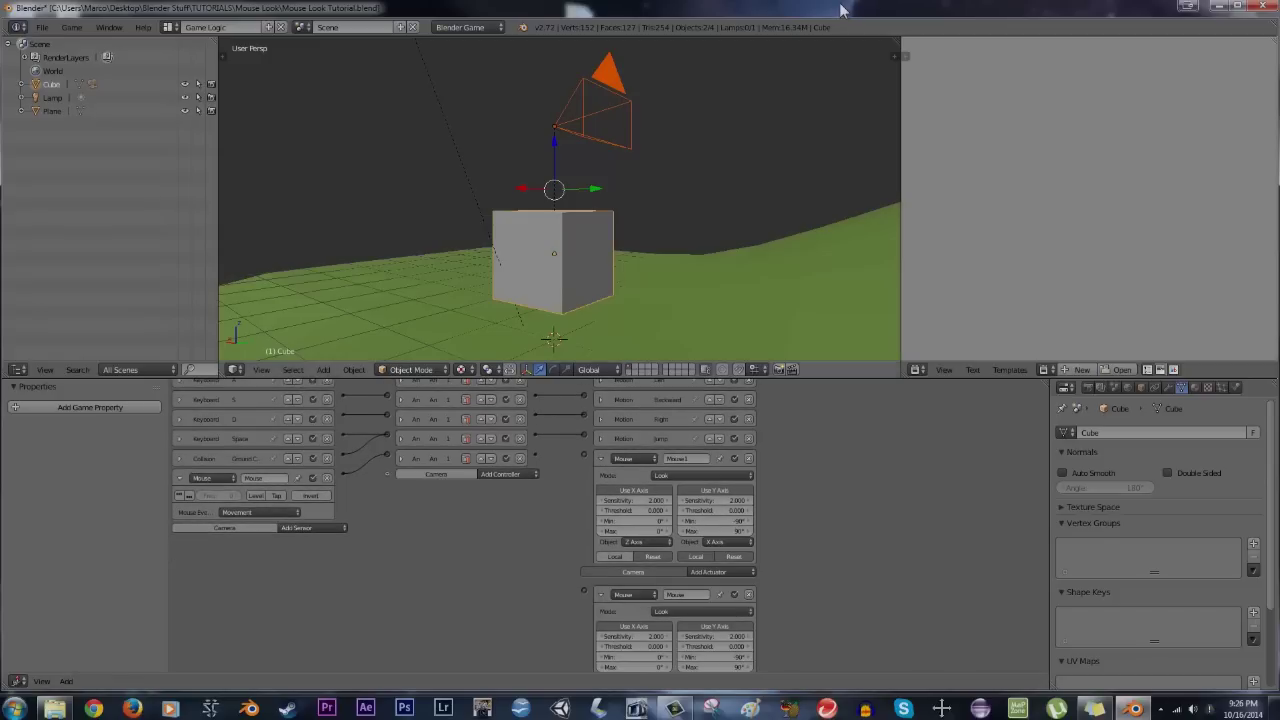
left_click_drag(520, 378, 520, 327)
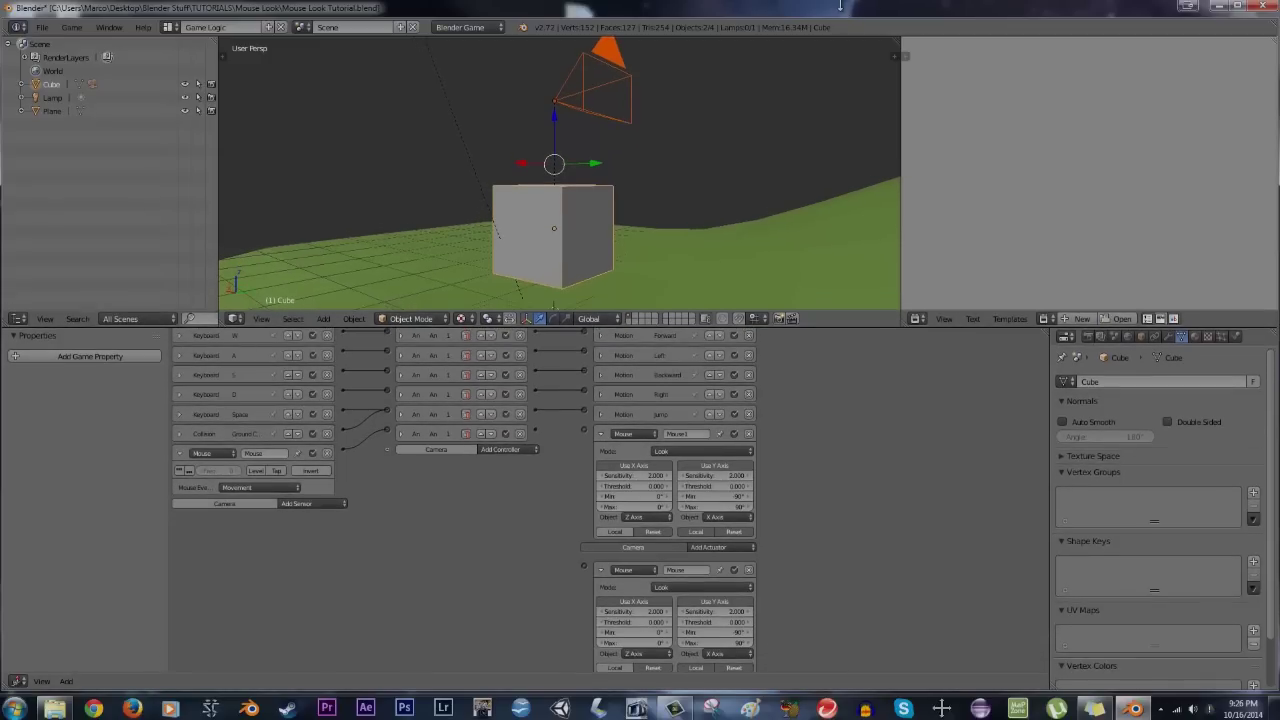
scroll(705, 453, "down", 1)
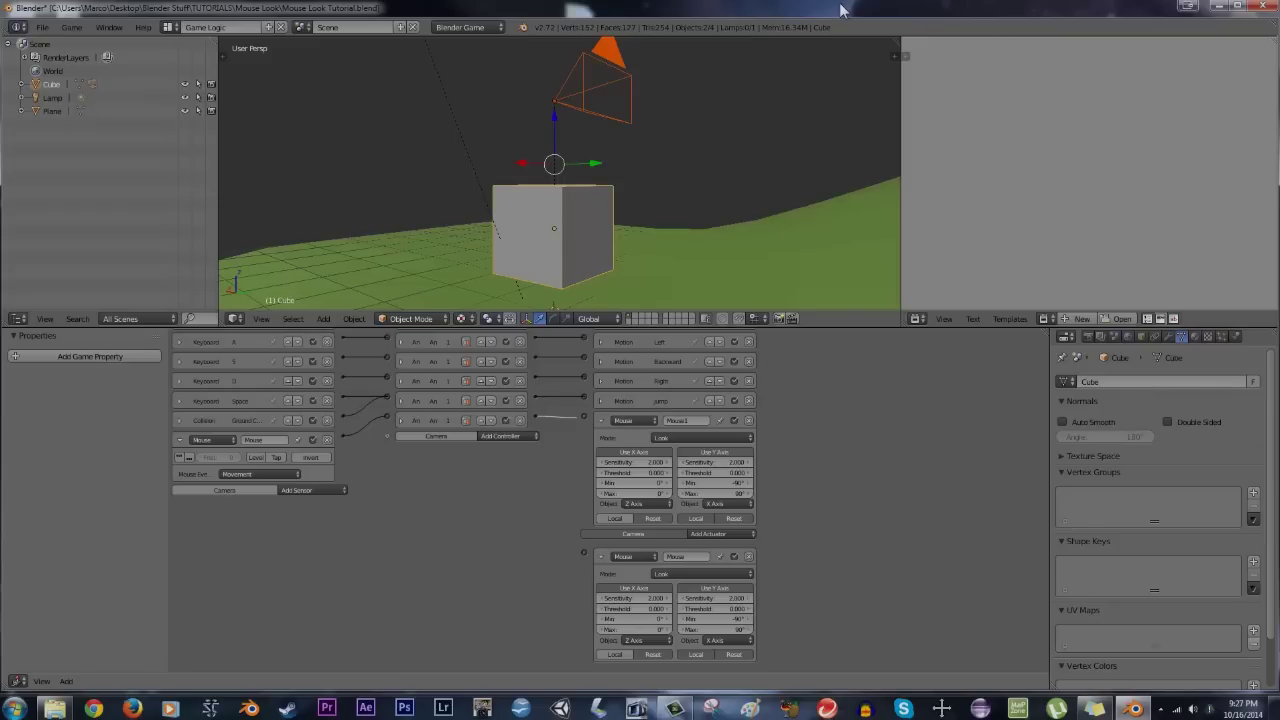
left_click_drag(537, 418, 584, 552)
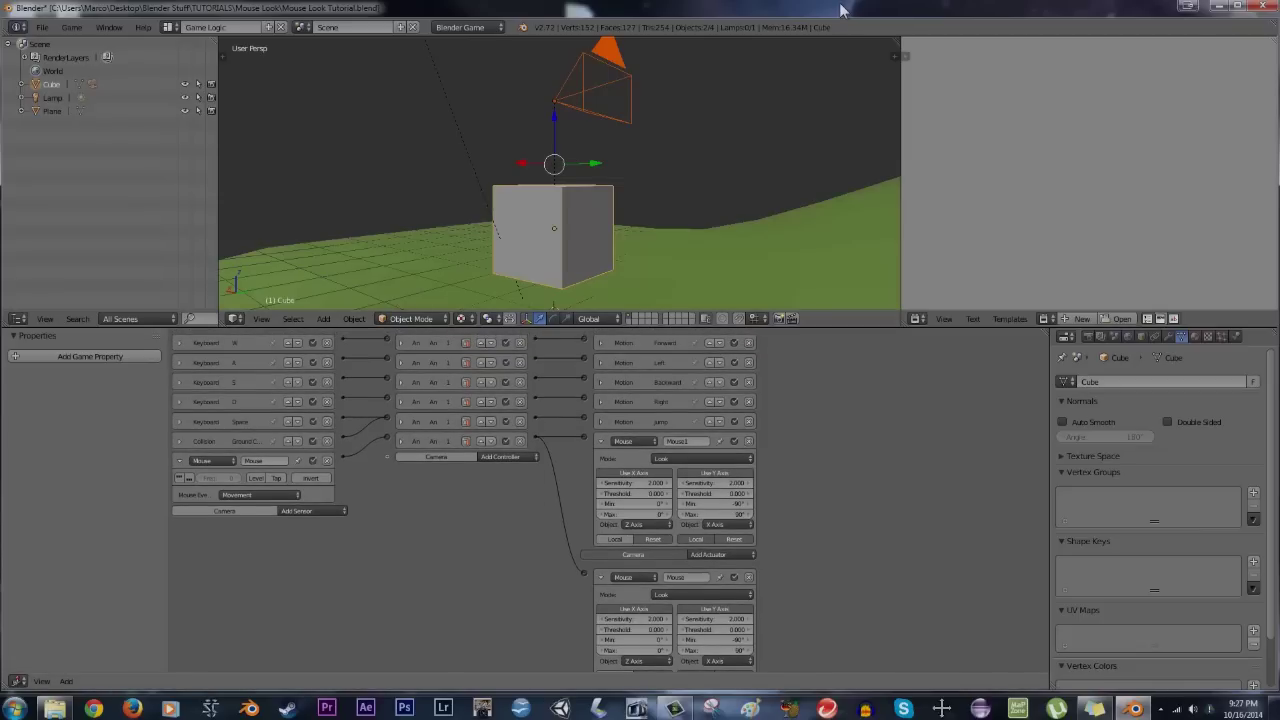
Turn off Use Y Axis in the cube's Mouse actuator, leaving only the X axis in use
scroll(600, 505, "up", 5)
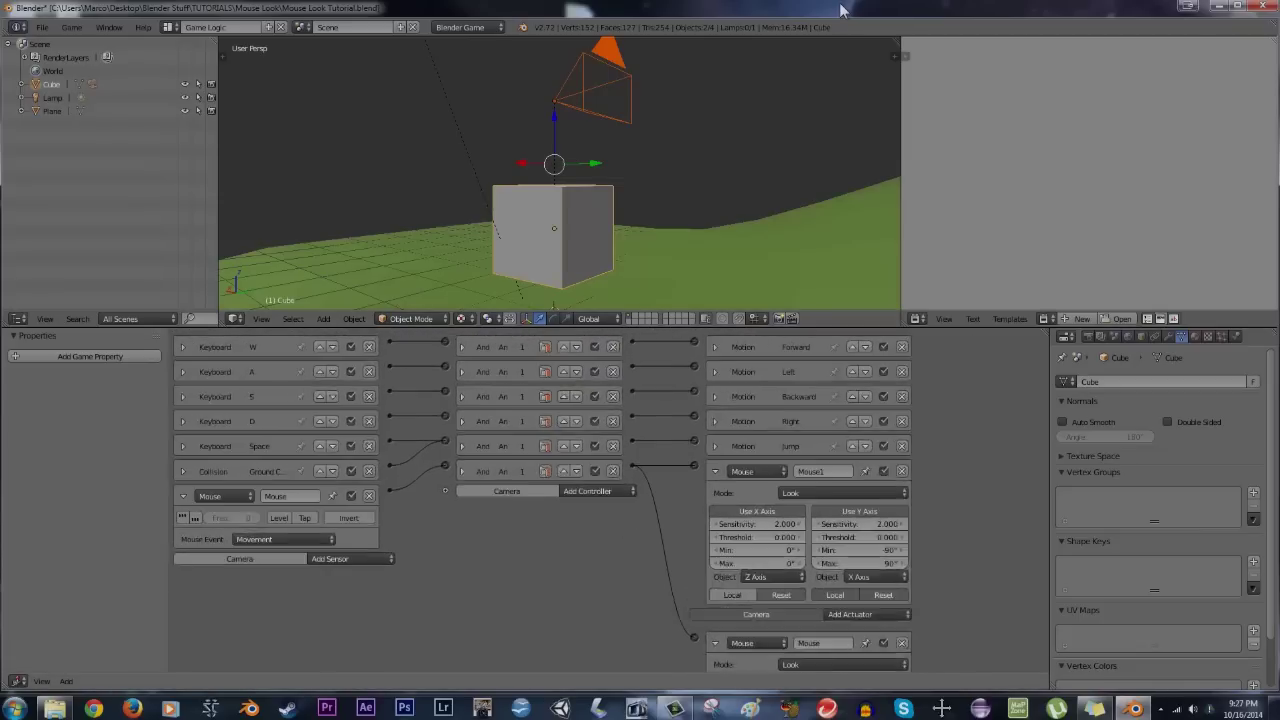
middle_click_drag(598, 508, 598, 371)
scroll(598, 371, "up", 2)
middle_click_drag(868, 524, 817, 487)
middle_click_drag(785, 400, 769, 659)
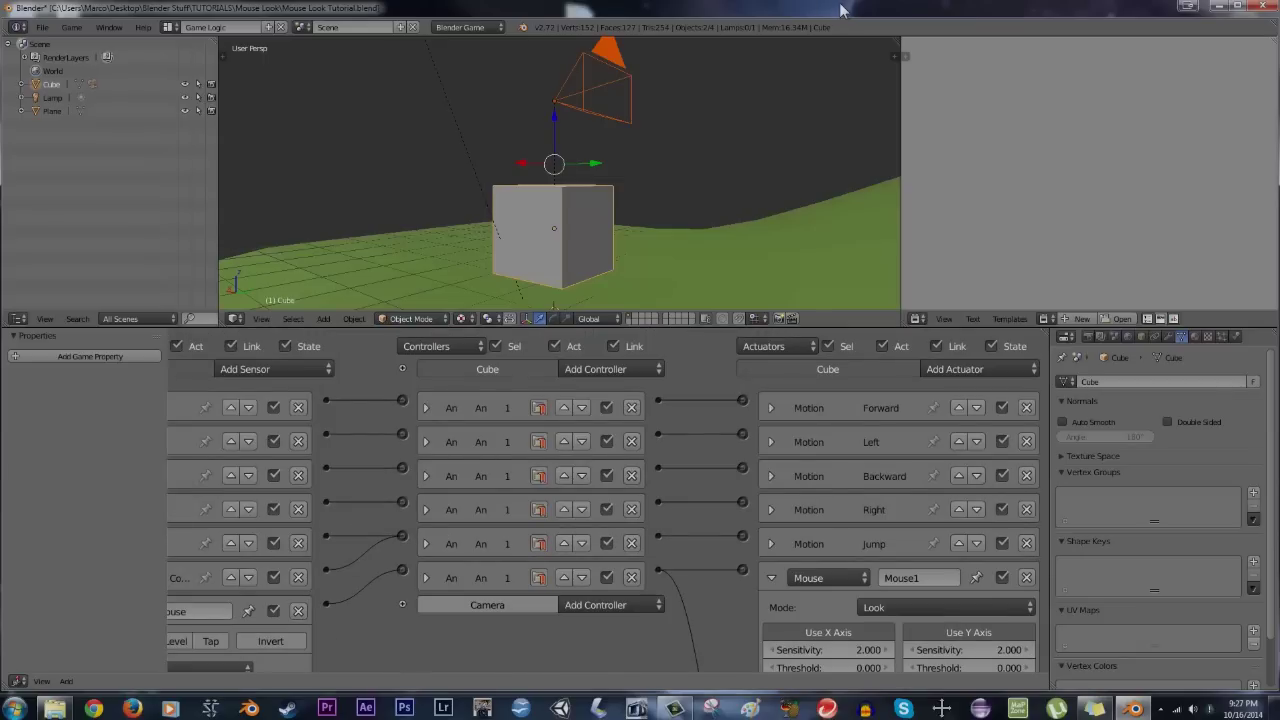
scroll(600, 500, "down", 5)
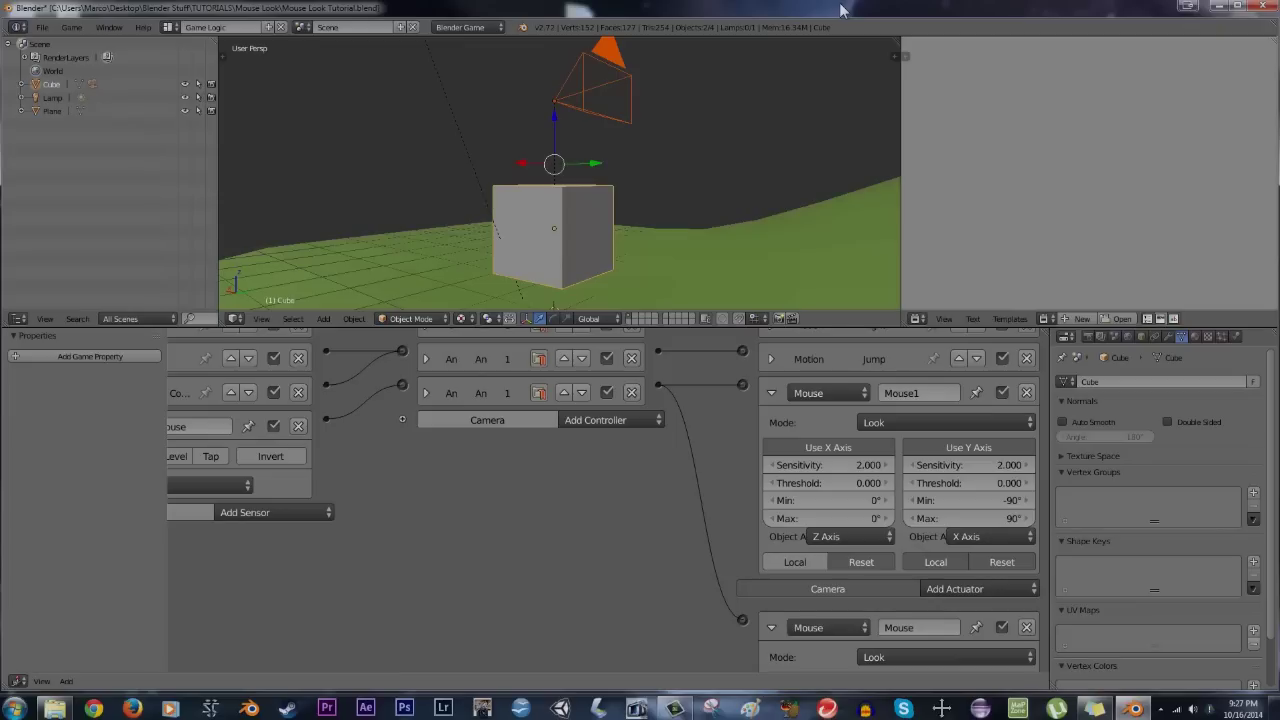
left_click(968, 448)
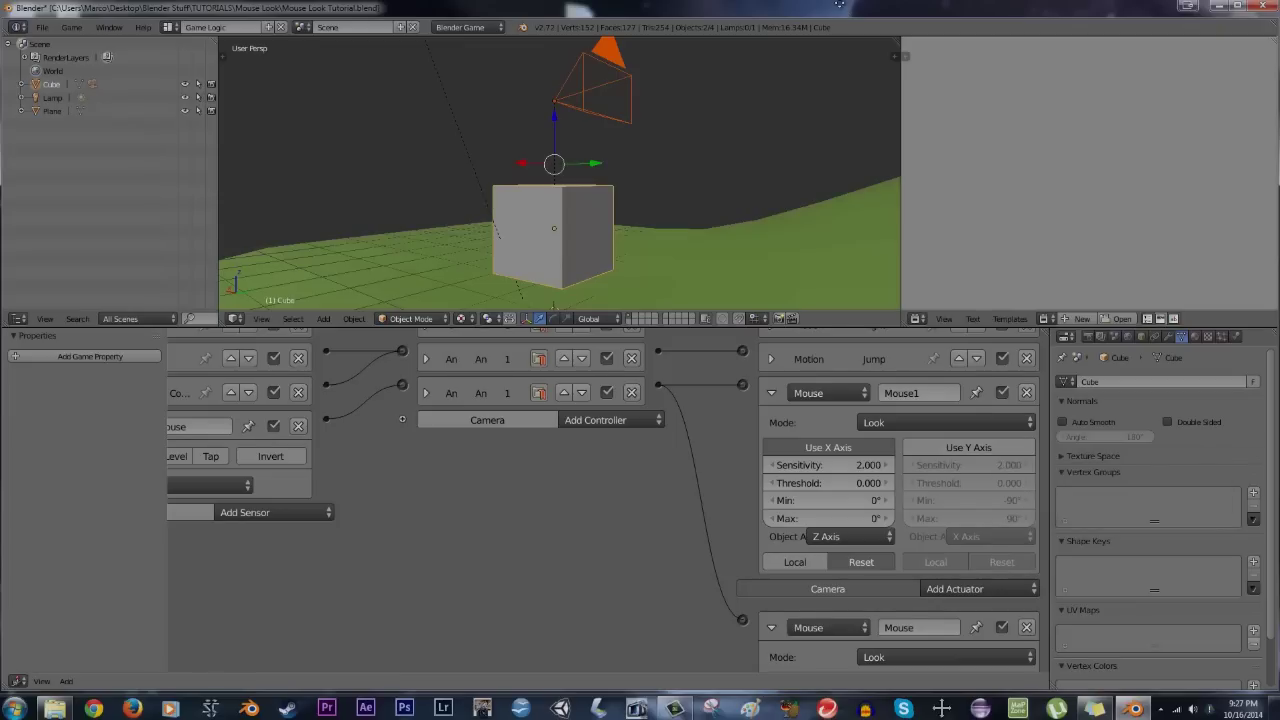
Turn off Use X Axis in the camera's Mouse actuator, leaving only the Y axis in use
scroll(968, 447, "down", 2)
scroll(968, 447, "down", 1)
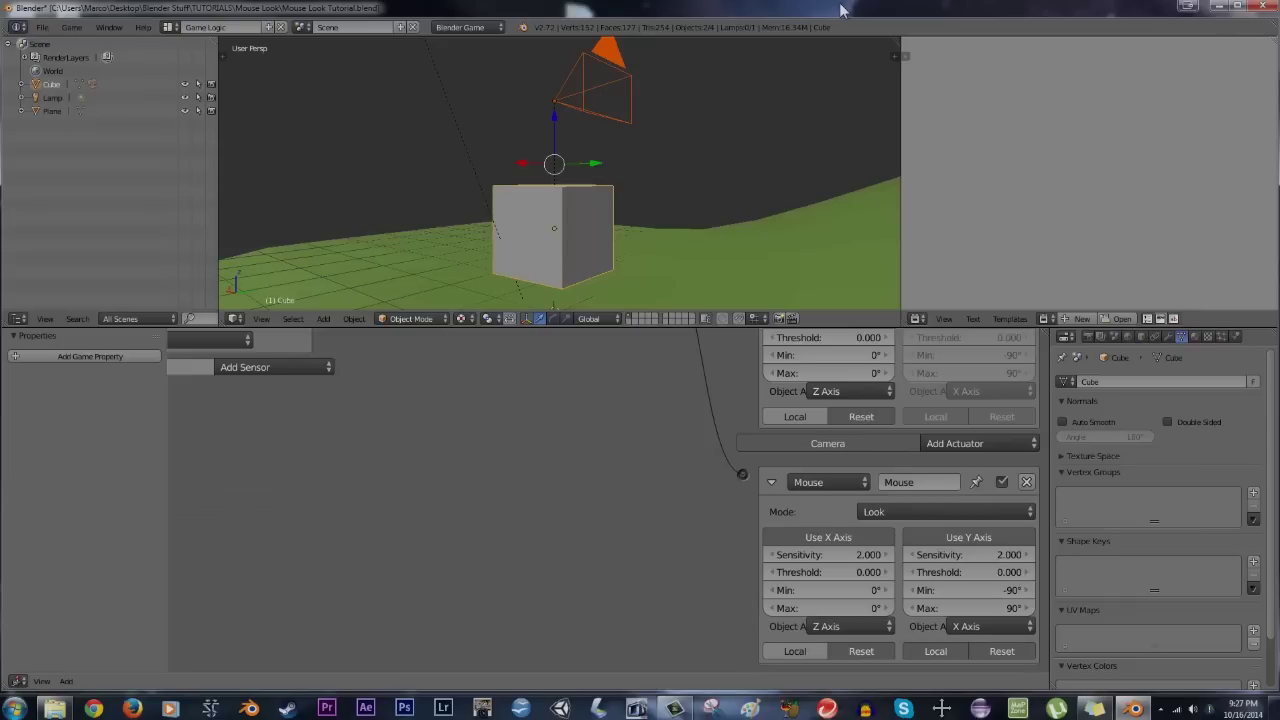
left_click(828, 537)
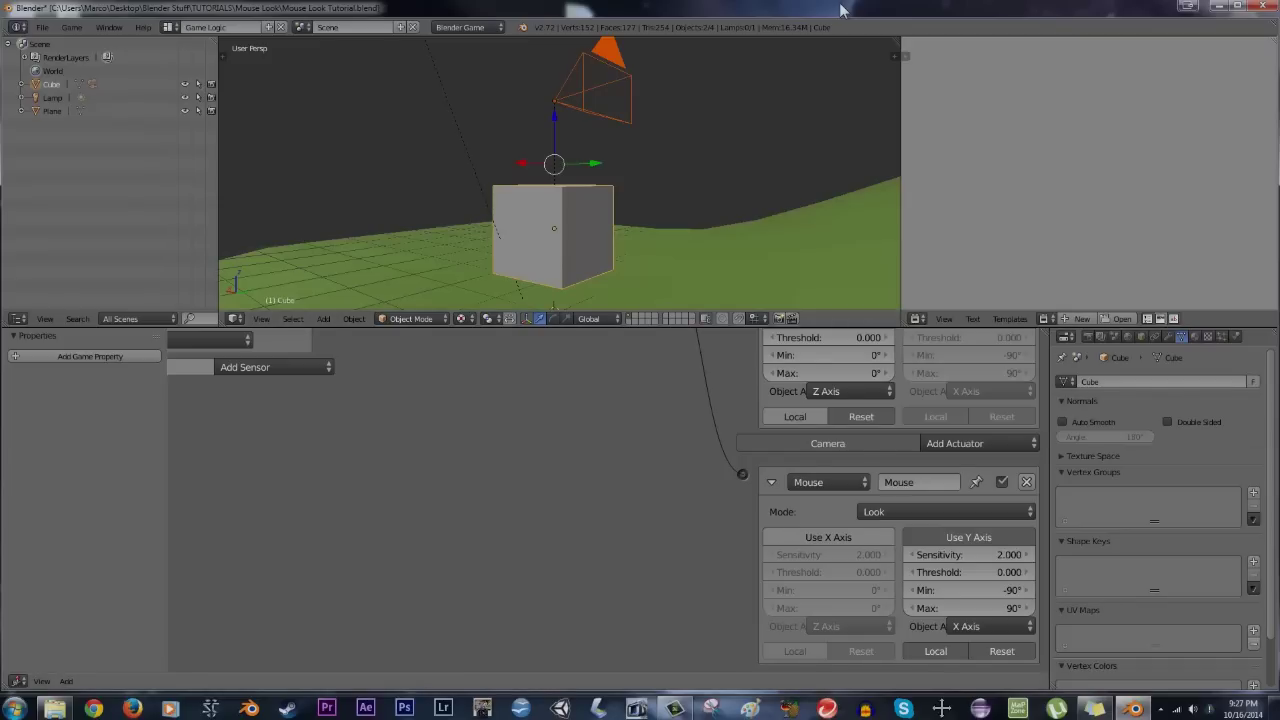
scroll(740, 495, "down", 8)
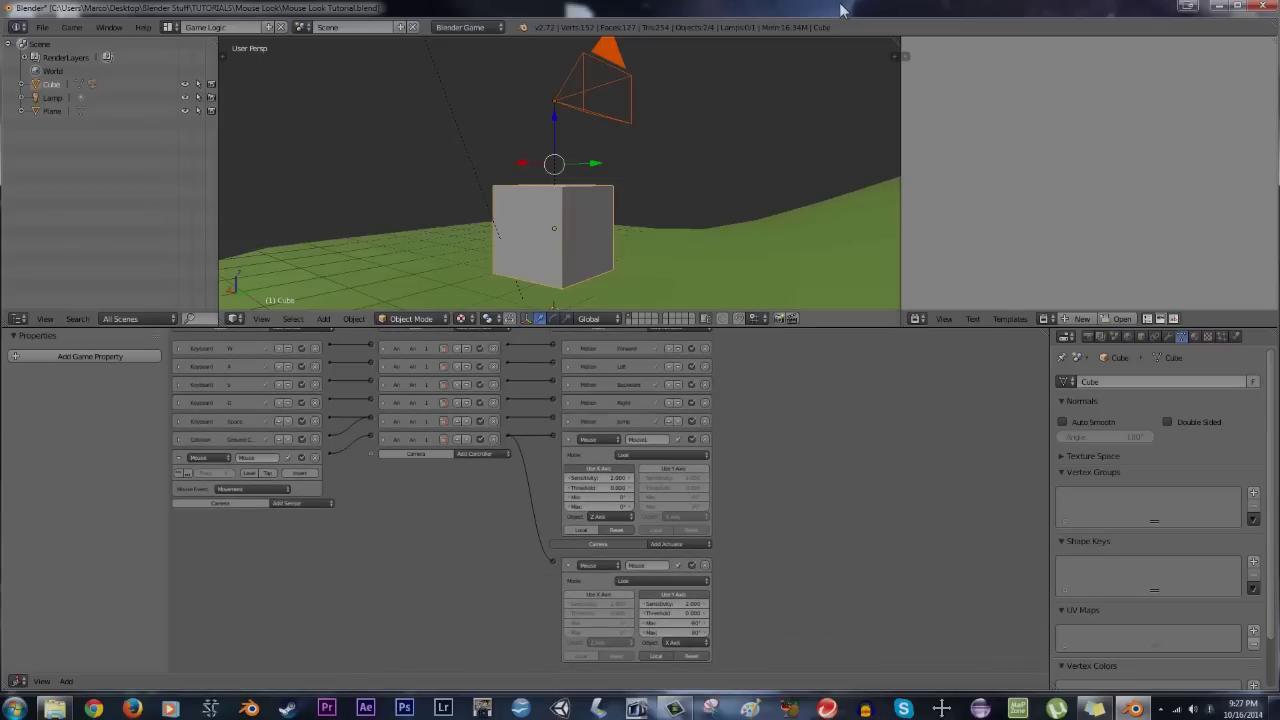
Play the game briefly from the user perspective view to check how the cube reacts to the mouse, and stop it
scroll(560, 173, "down", 4)
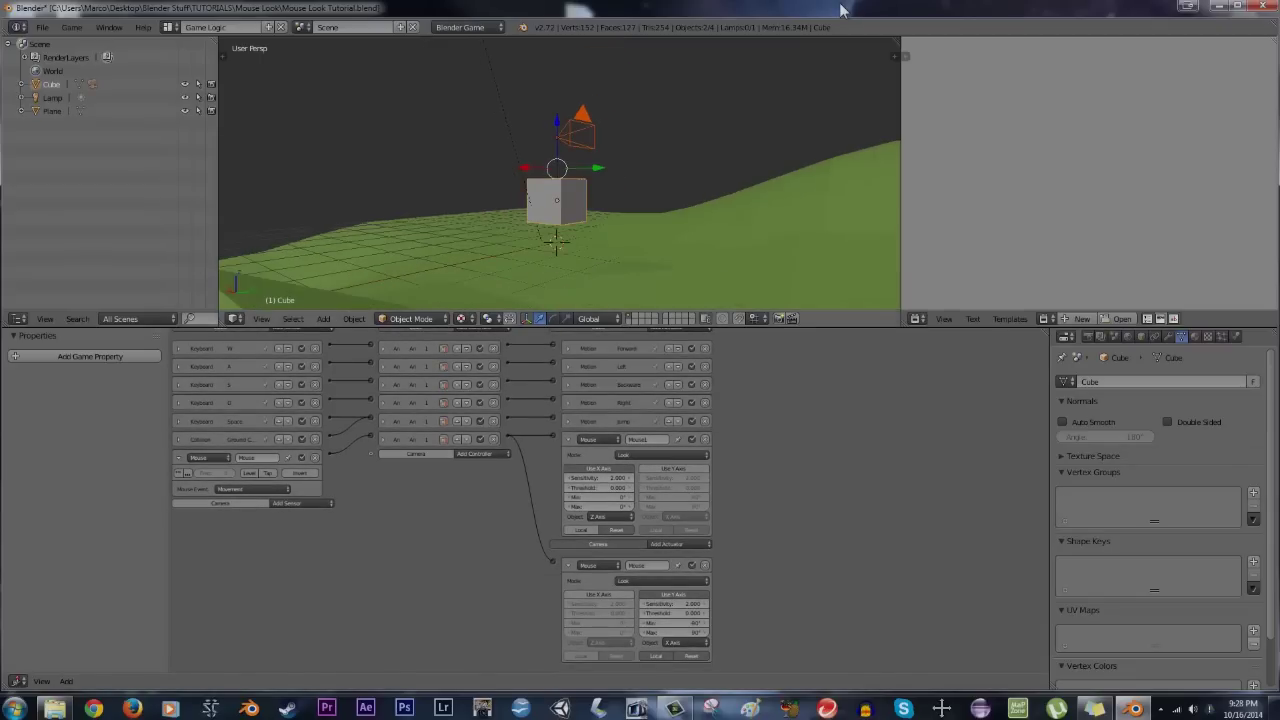
middle_click_drag(545, 172, 637, 207)
key("p")
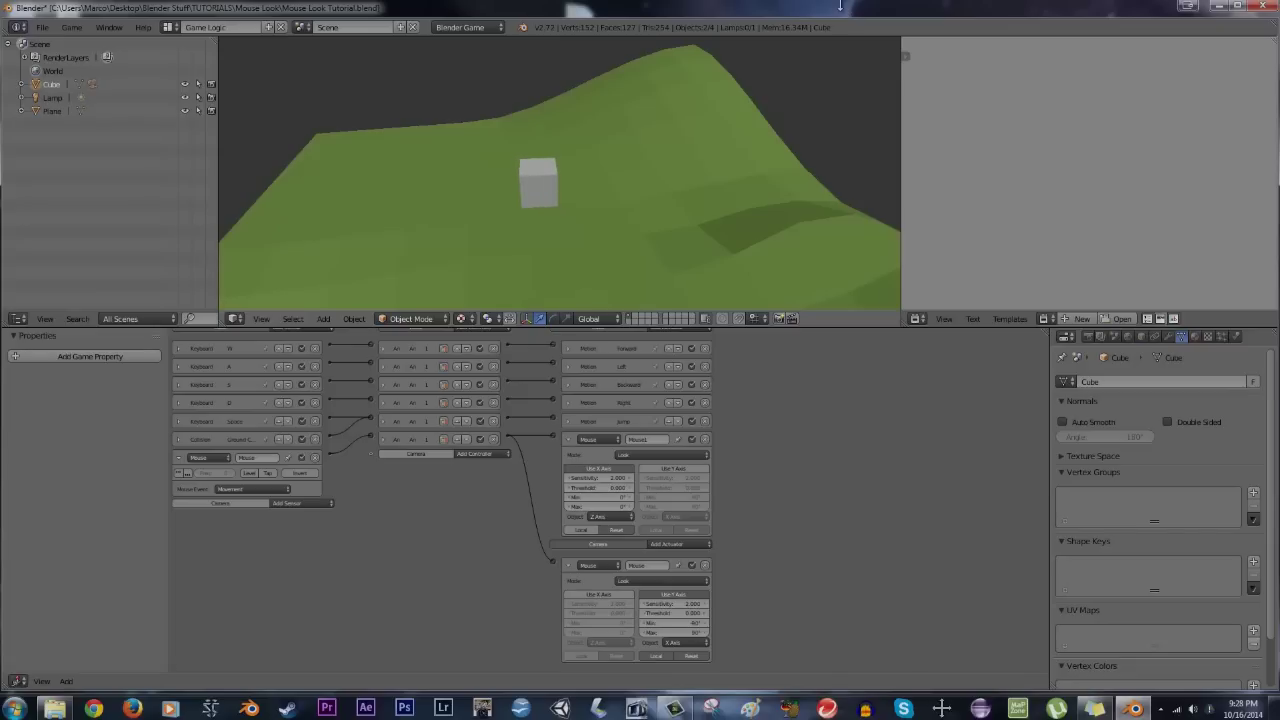
key("Escape")
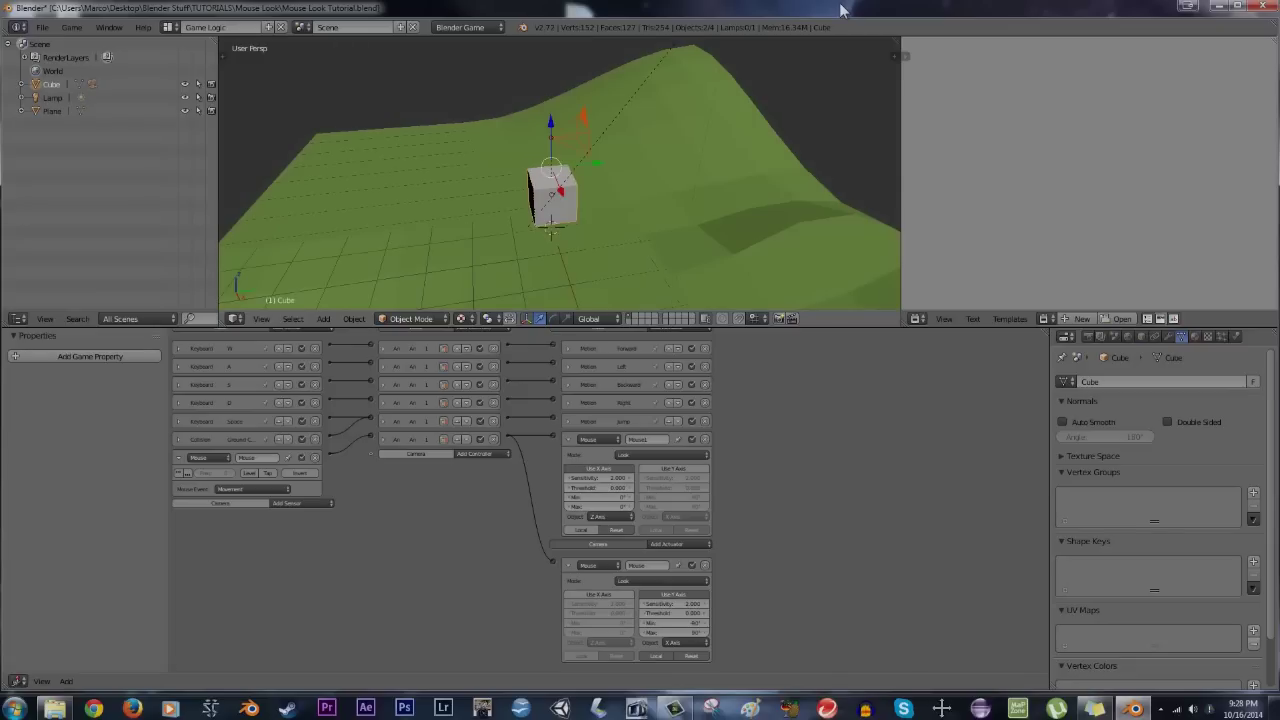
Switch to the camera view, maximize the 3D view and play the game, walking forward to test the mouse look, and stop it
middle_click_drag(500, 190, 615, 200)
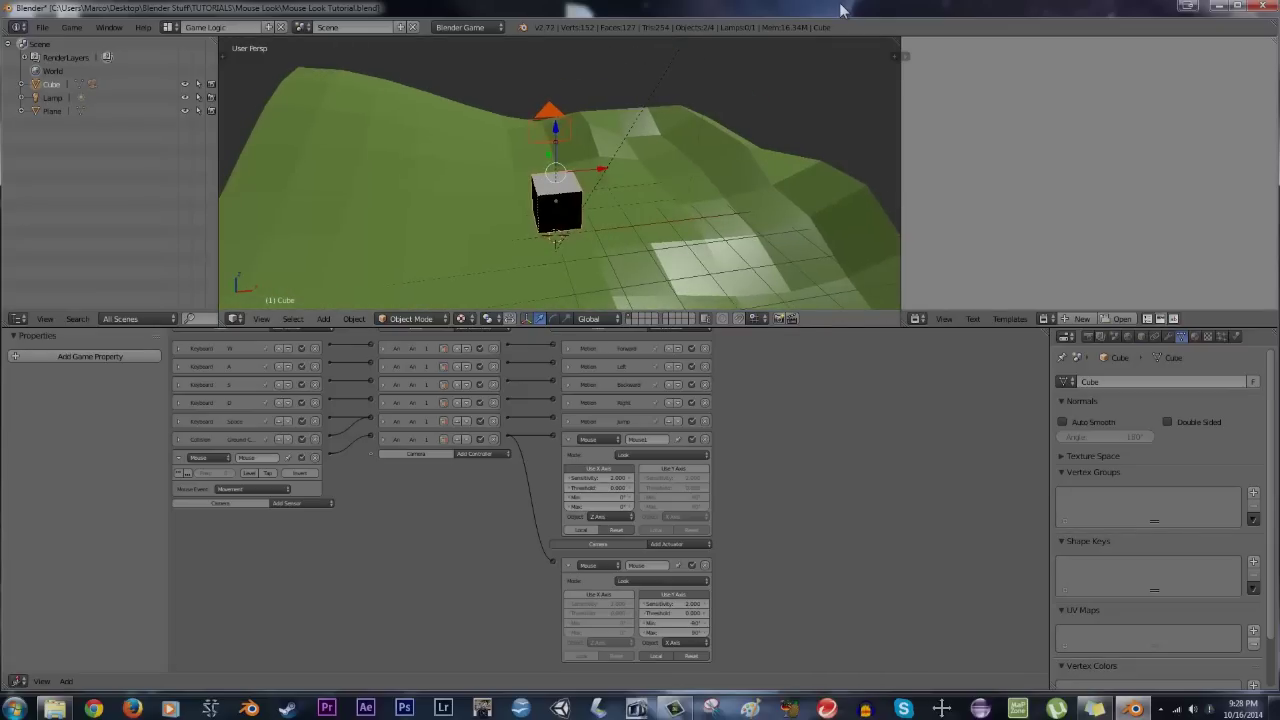
key("KP_0")
scroll(560, 173, "down", 1)
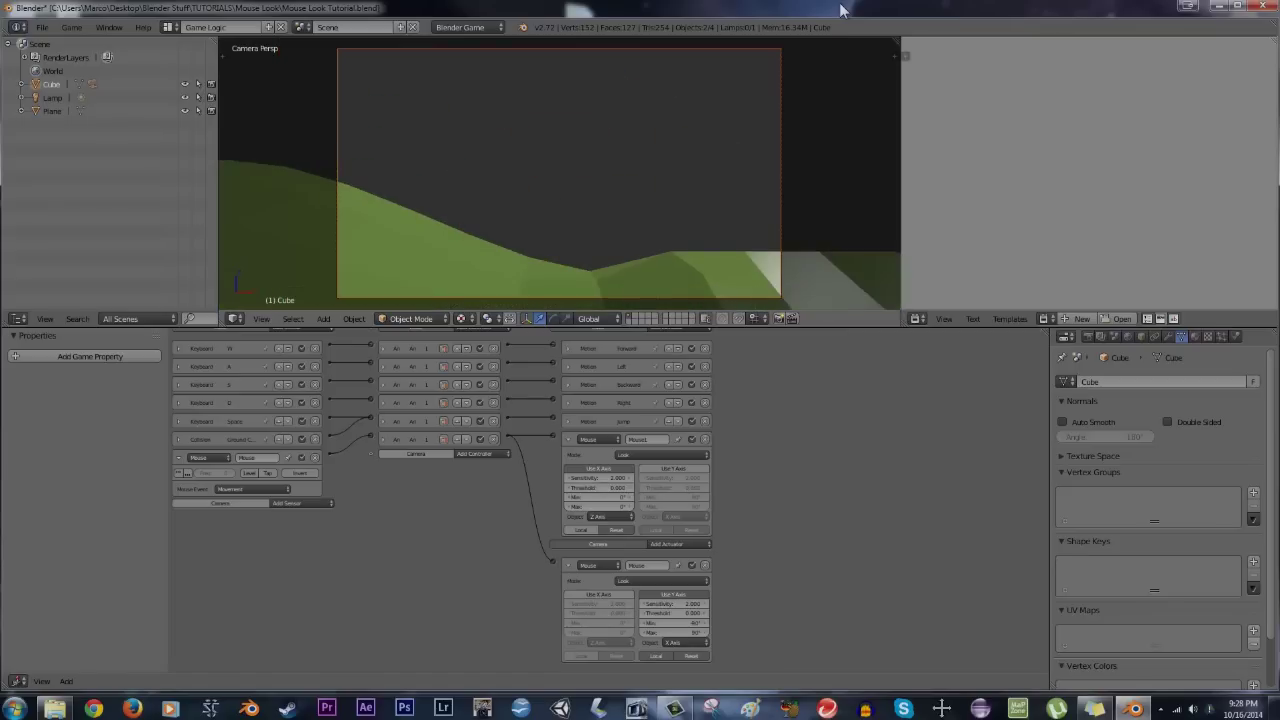
key("shift+space")
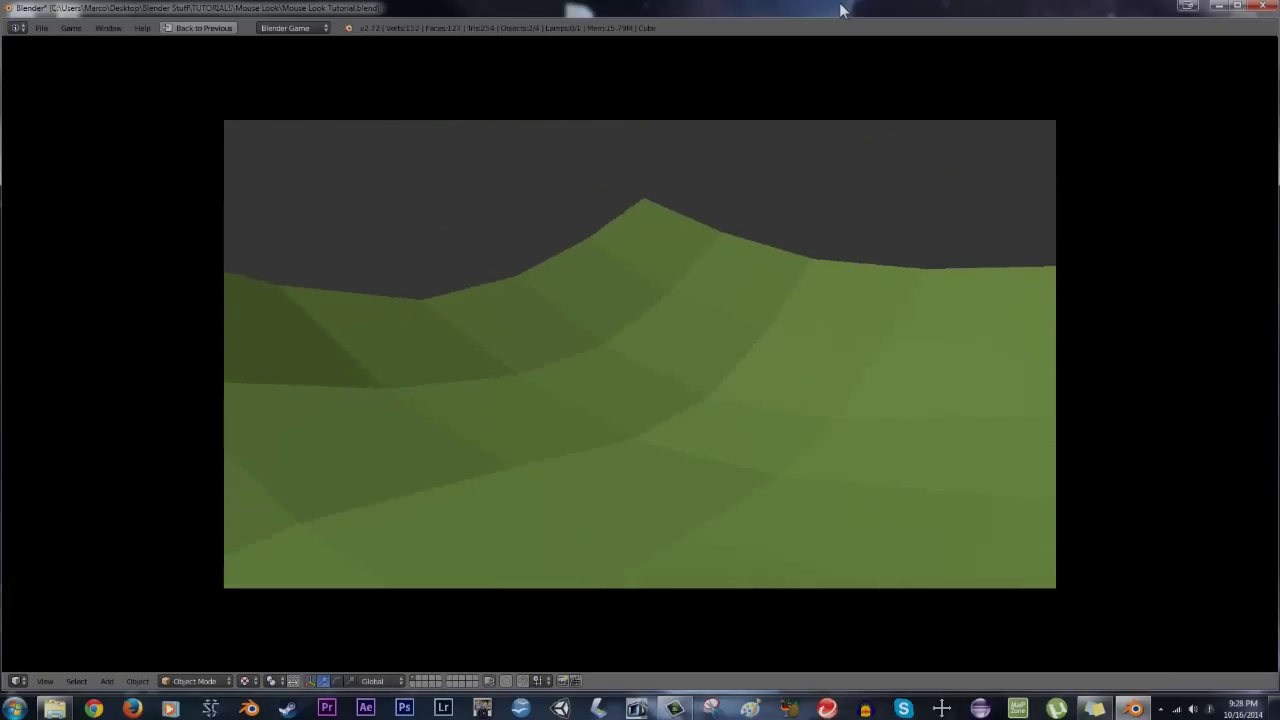
key("w")
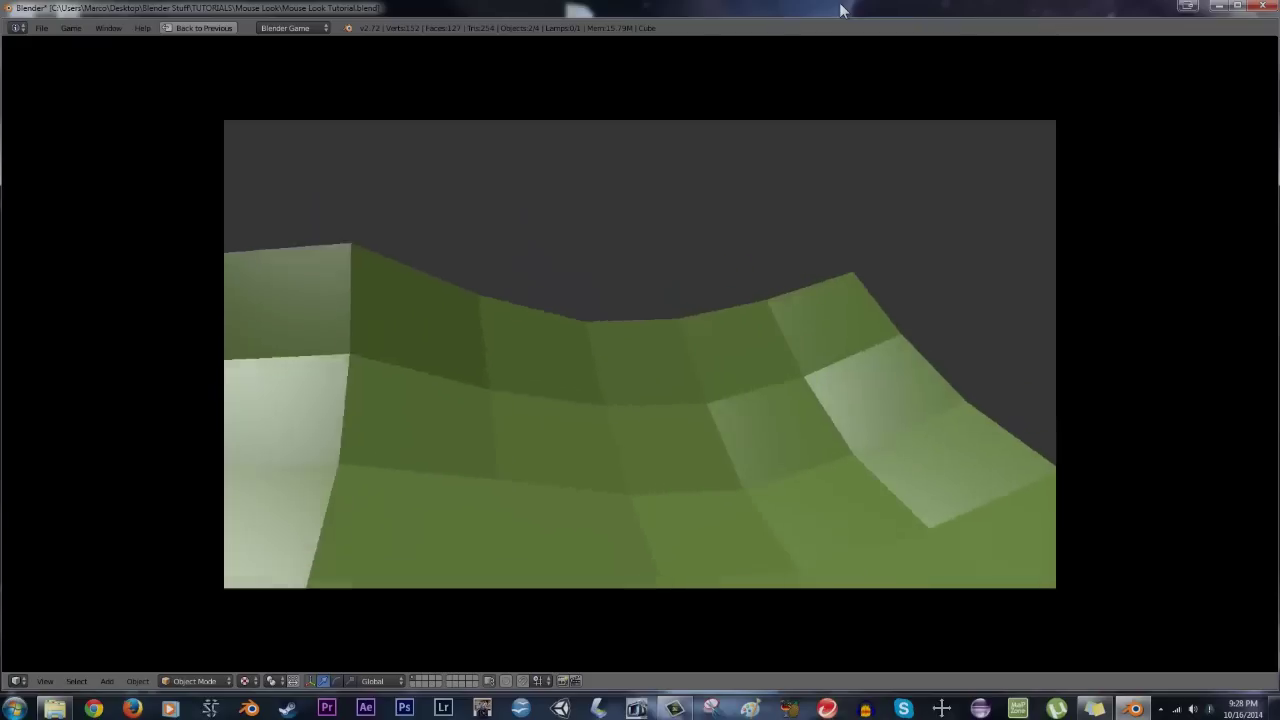
key("w")
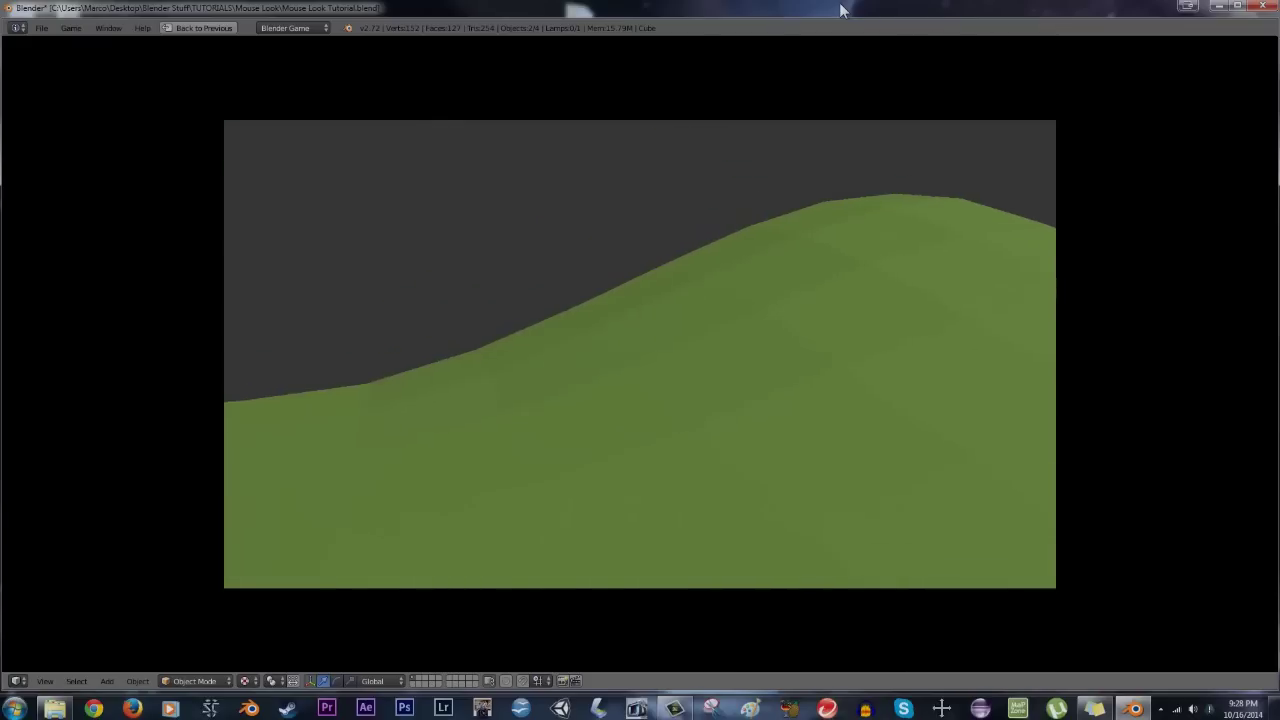
key("Escape")
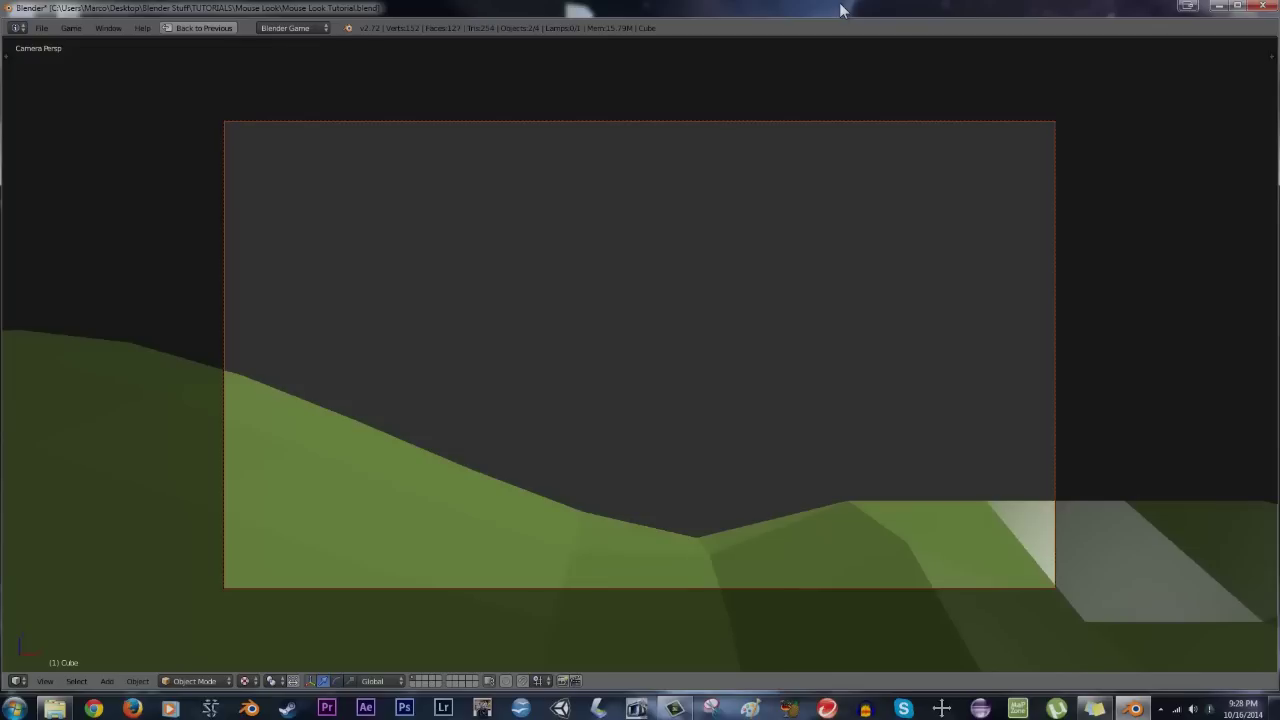
Restore the Game Logic screen layout and save the blend file over the existing one
key("ctrl+Up")
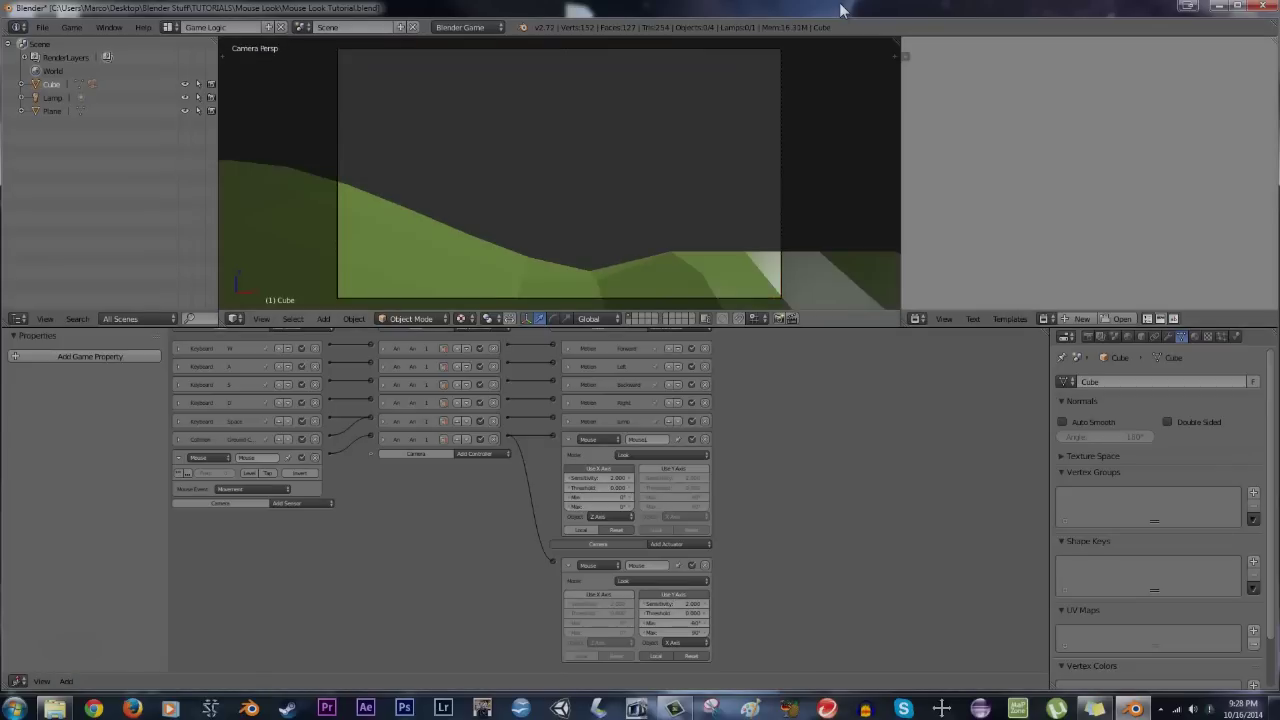
key("ctrl+s")
key("Return")
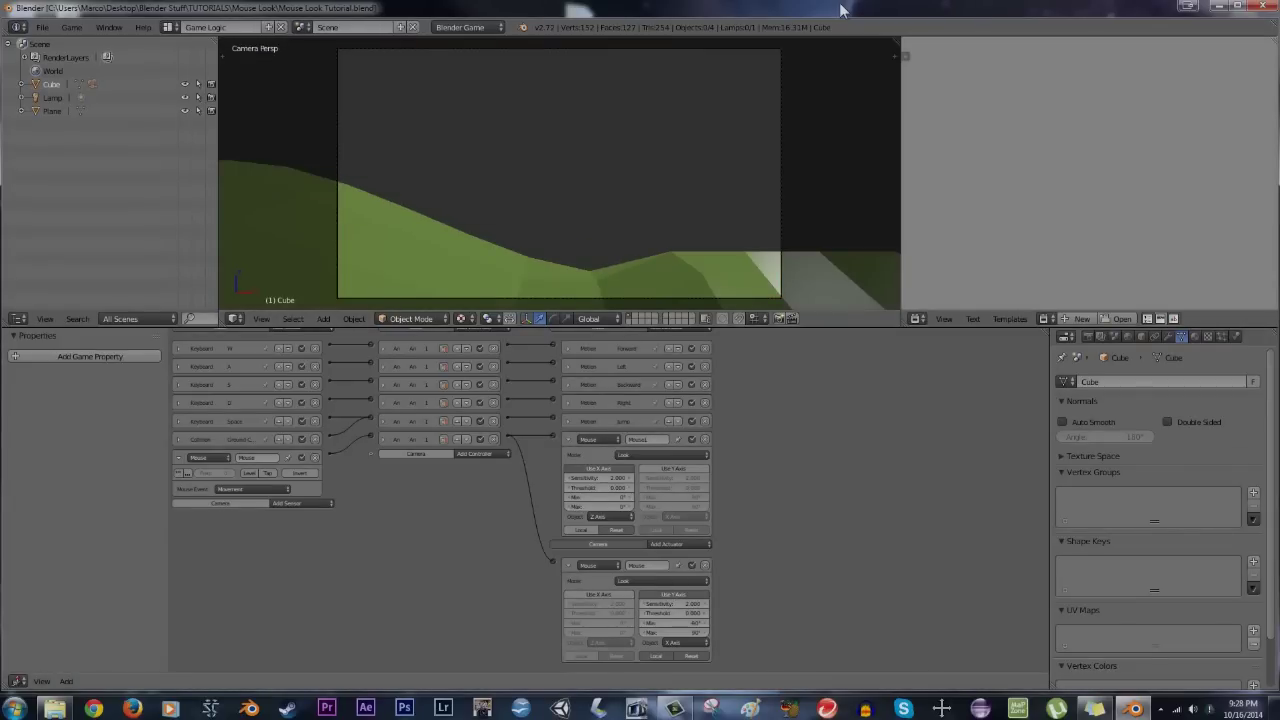